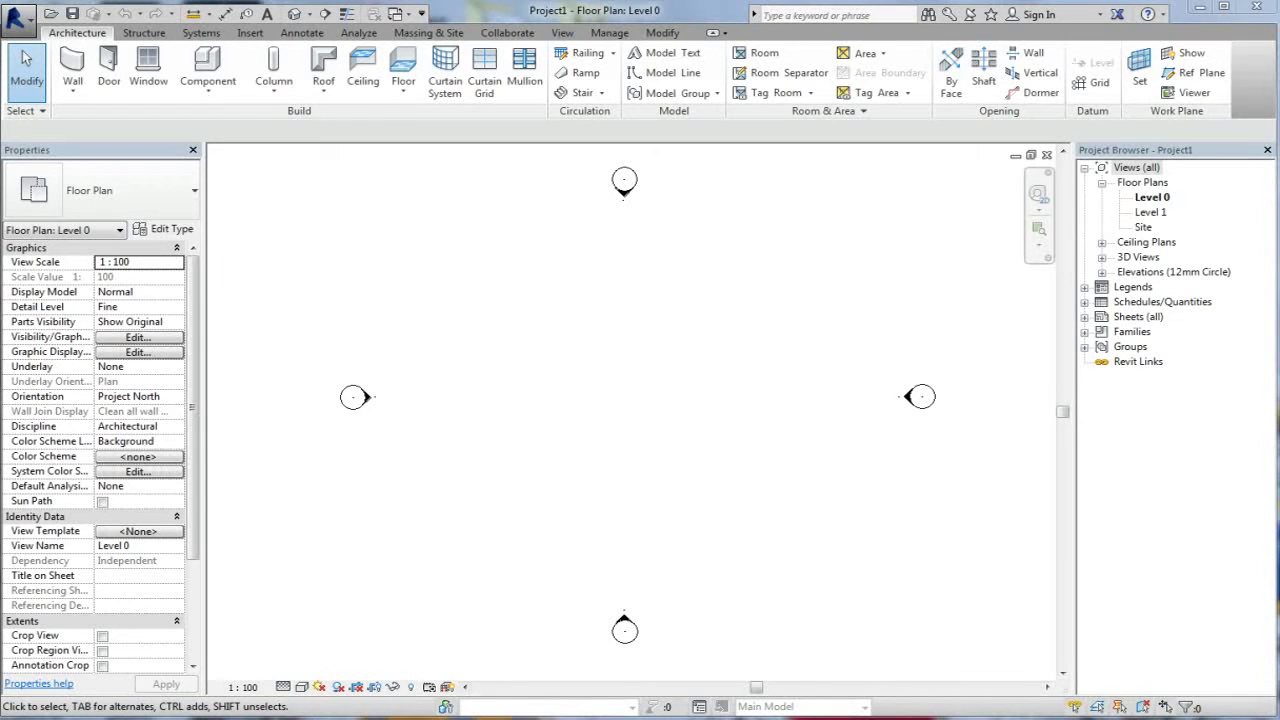
- Show the application menu's New submenu: Project, Family, Conceptual Mass, Title Block, Annotation Symbol
{"action": "left_click", "coordinate": [592, 621]}
{"action": "left_click", "coordinate": [527, 485]}
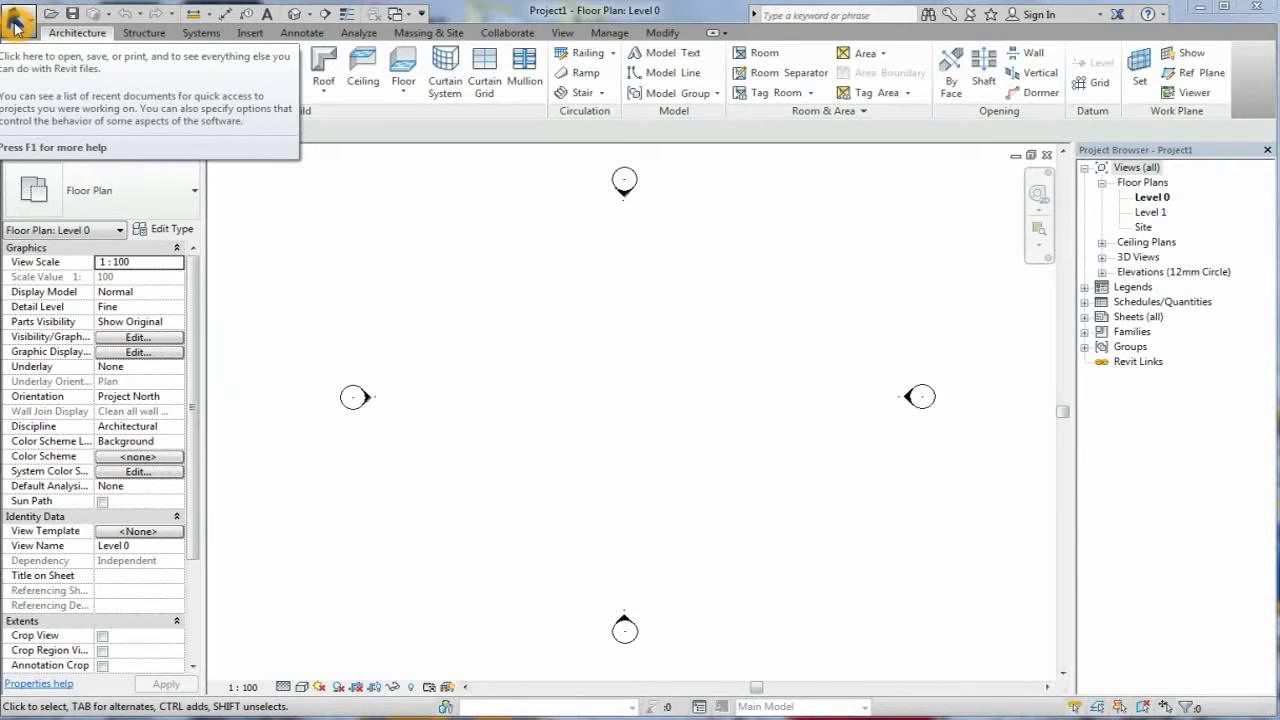
{"action": "left_click", "coordinate": [17, 24]}
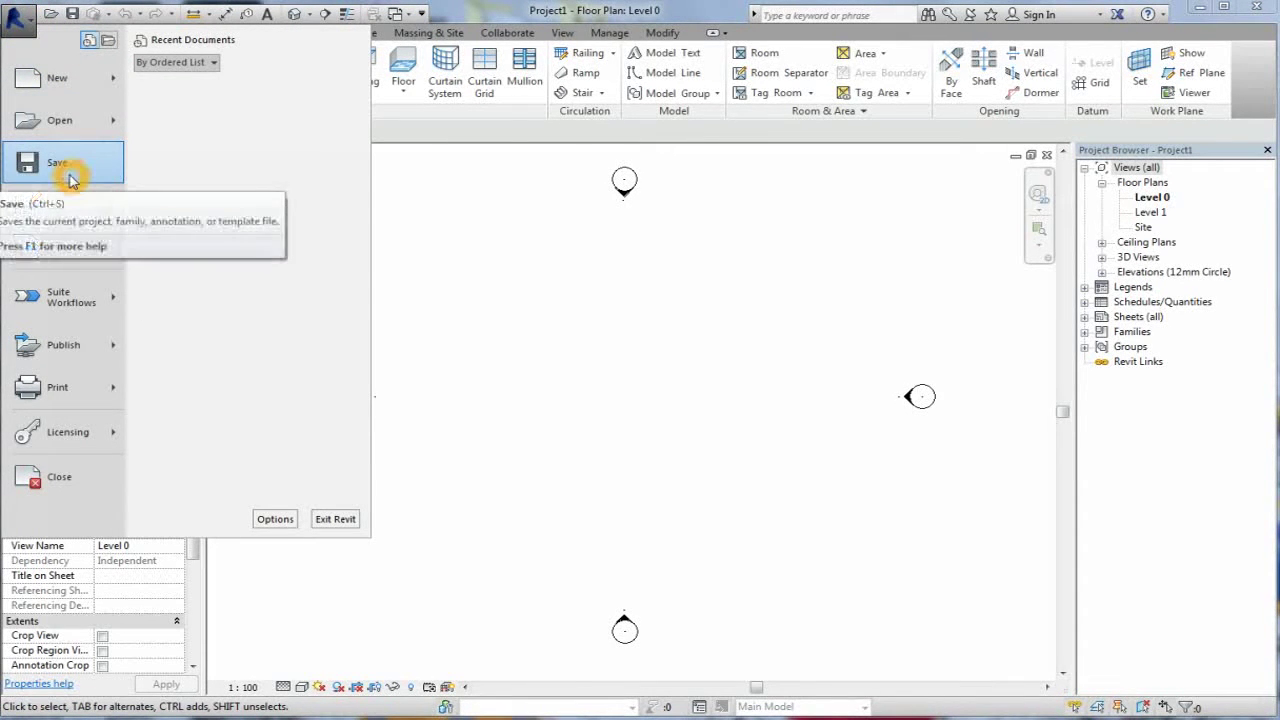
{"action": "mouse_move", "coordinate": [53, 92]}
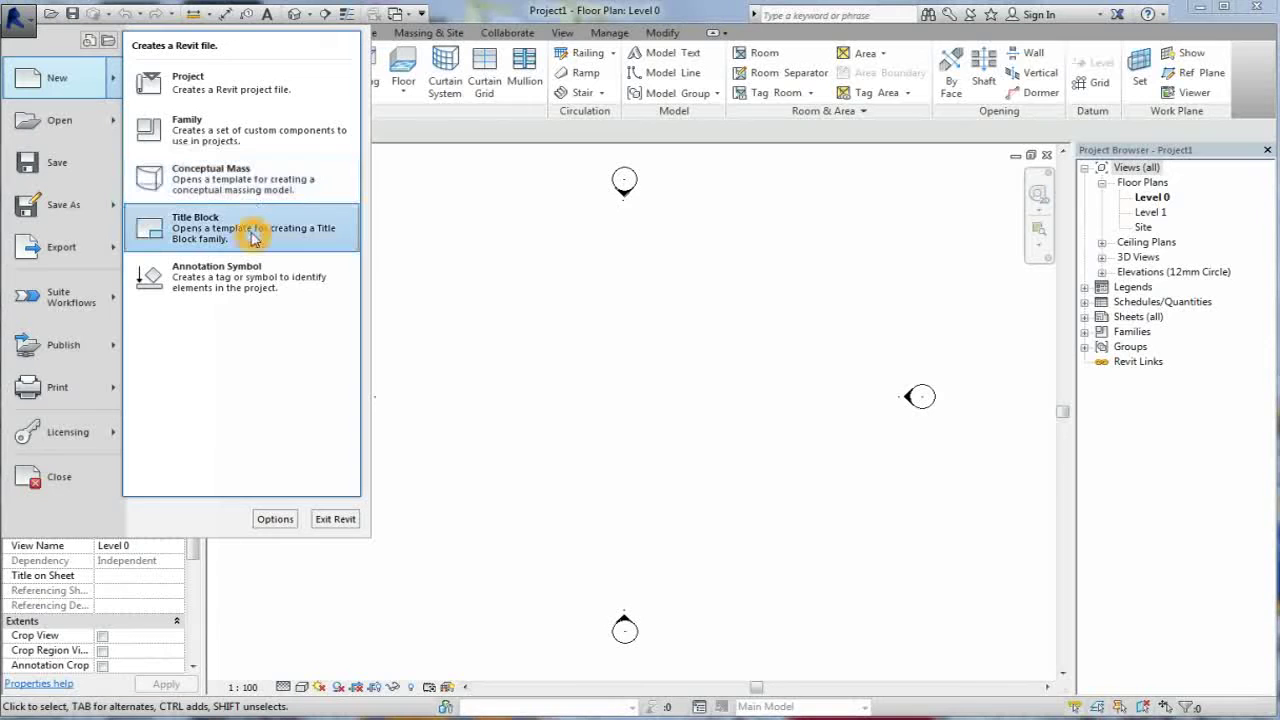
{"action": "left_click", "coordinate": [265, 283]}
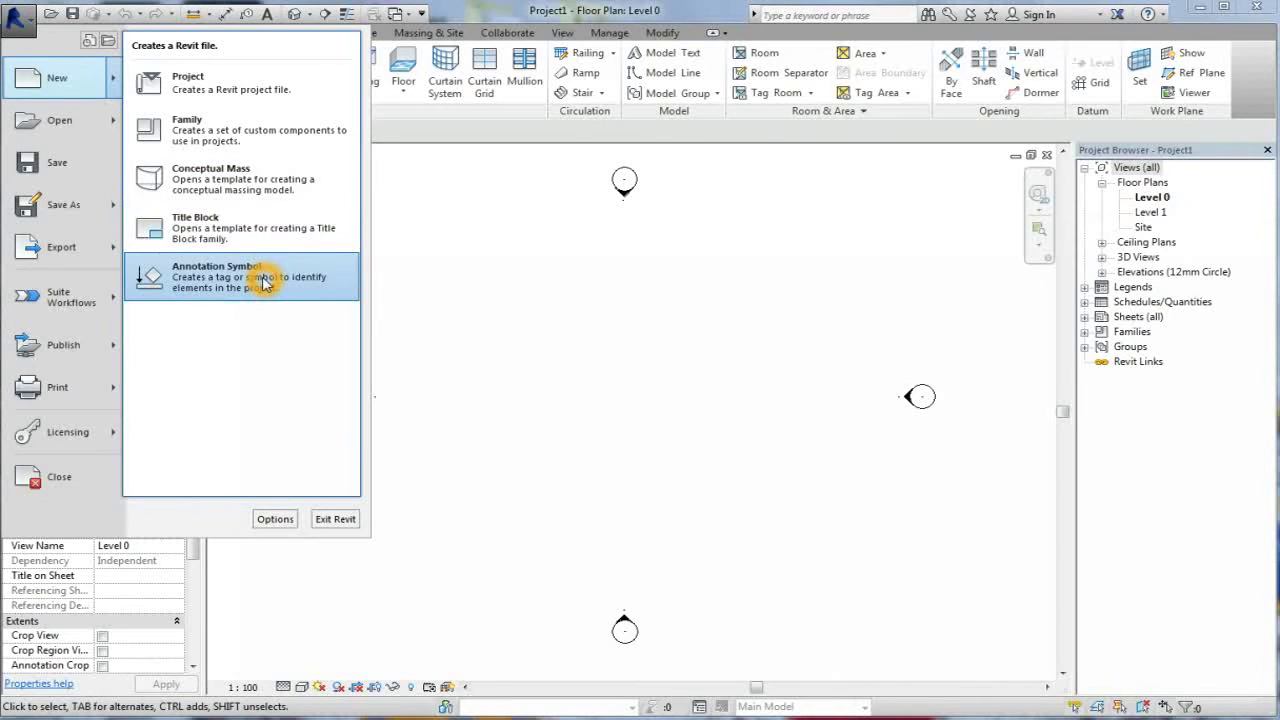
{"action": "left_click", "coordinate": [223, 96]}
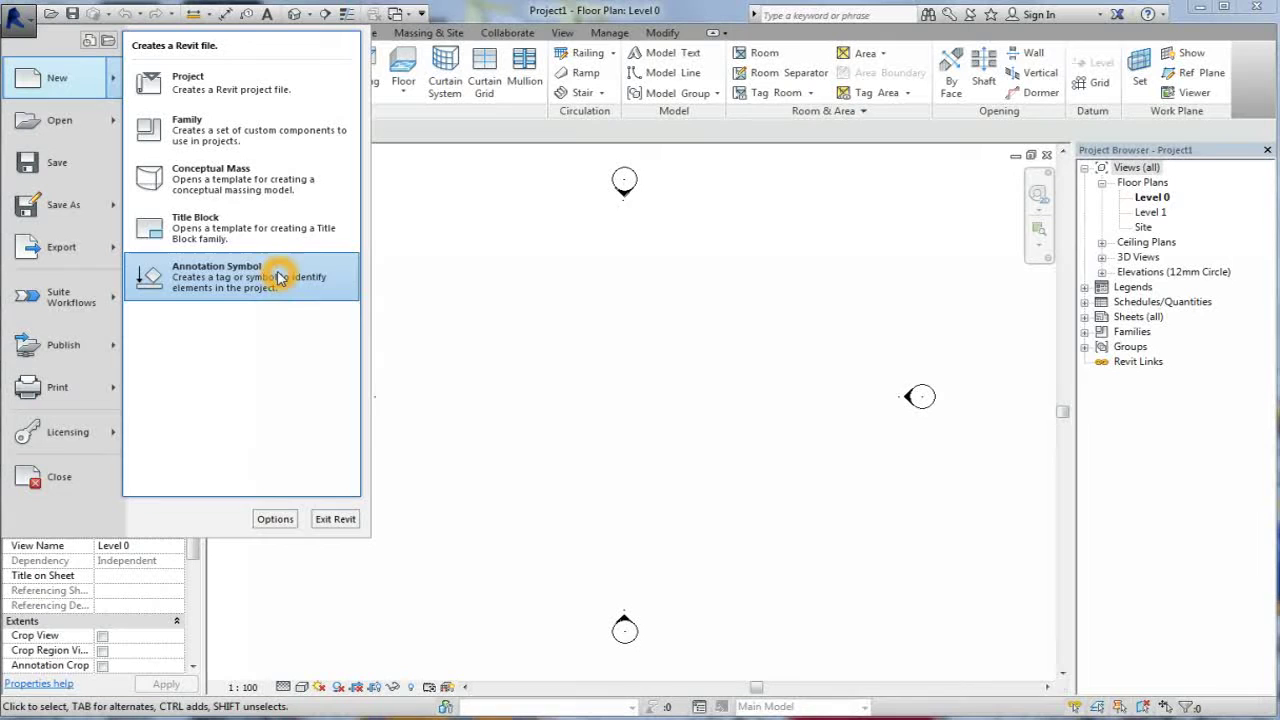
{"action": "left_click", "coordinate": [505, 224]}
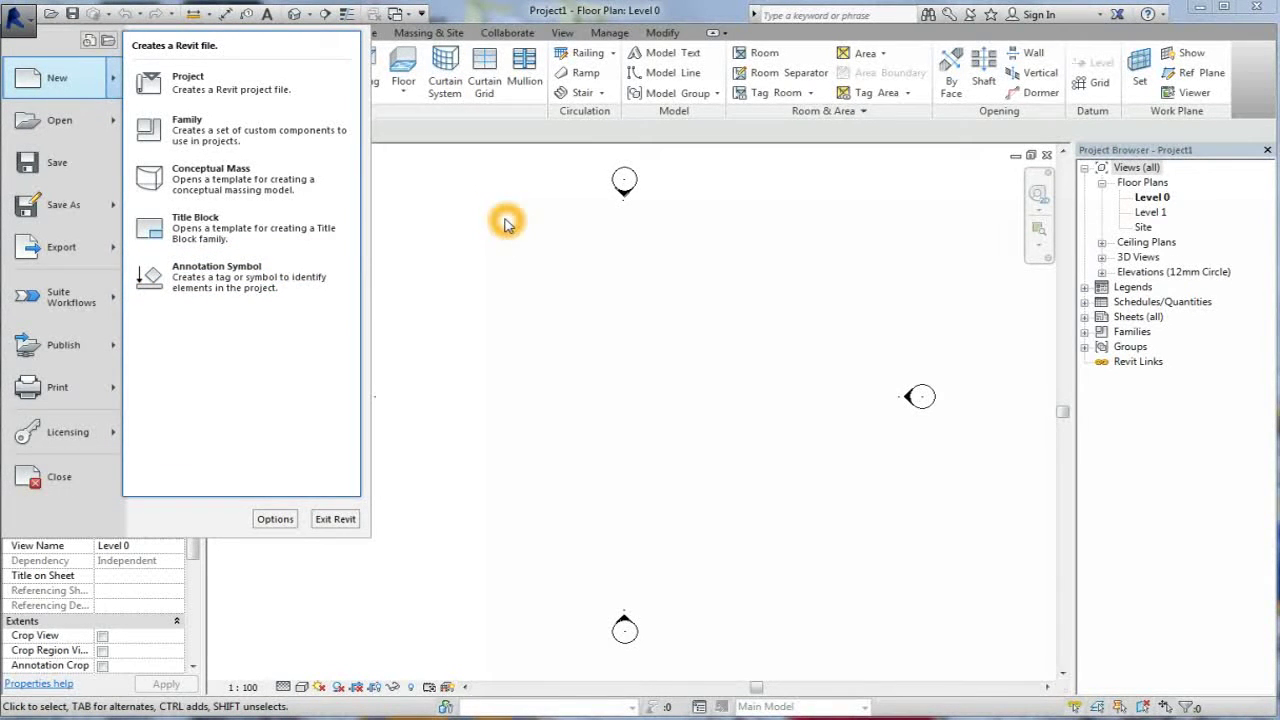
{"action": "left_click", "coordinate": [183, 115]}
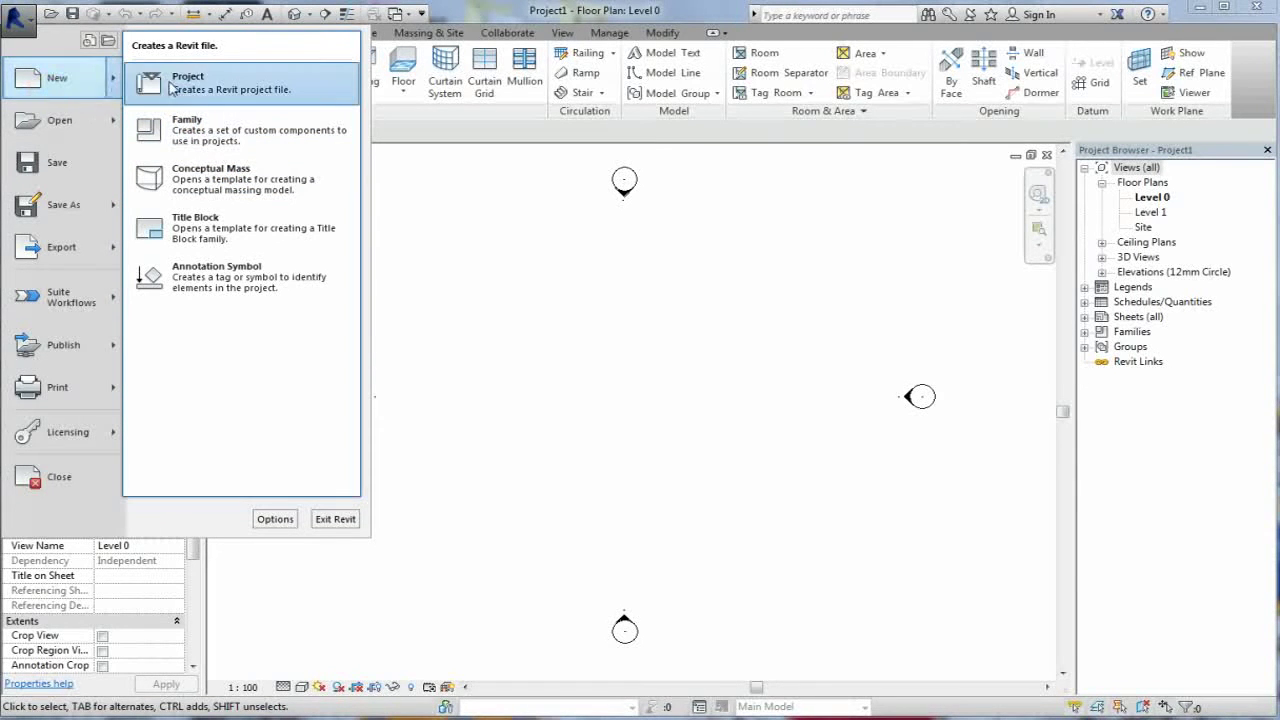
- Create a new project from the Architectural Template, keeping Create new set to Project
{"action": "left_click", "coordinate": [201, 84]}
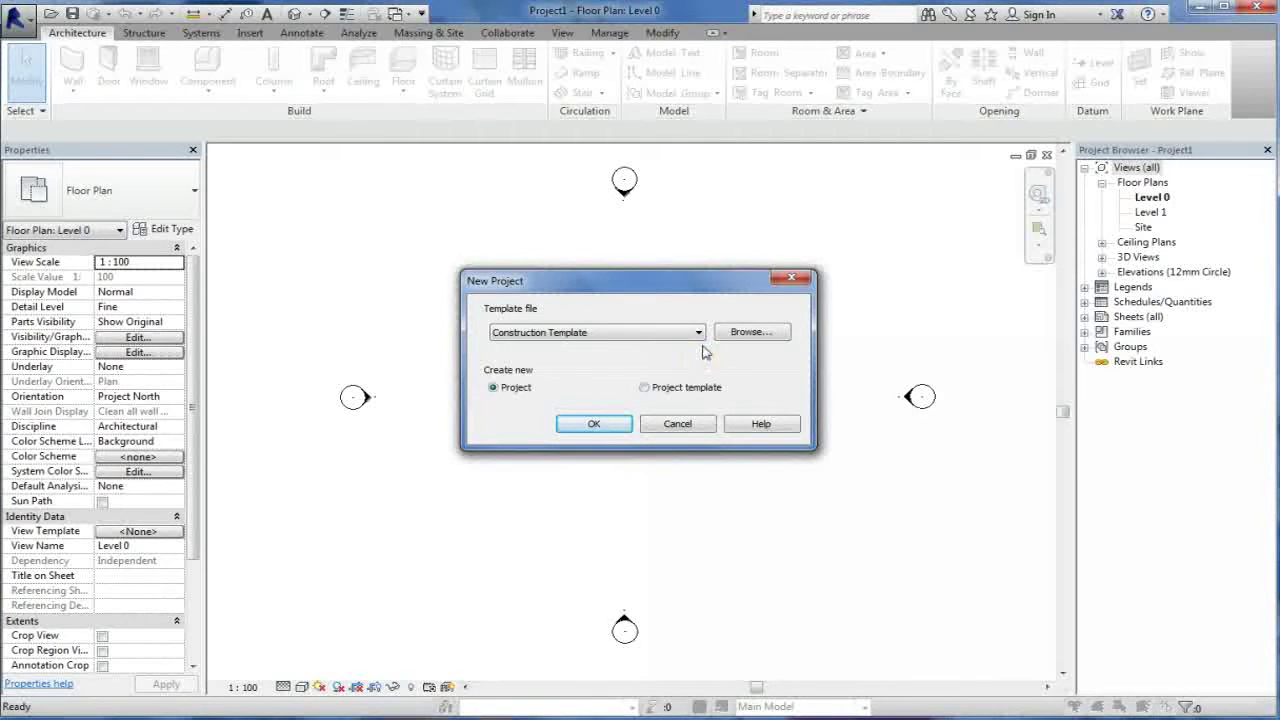
{"action": "left_click", "coordinate": [697, 334]}
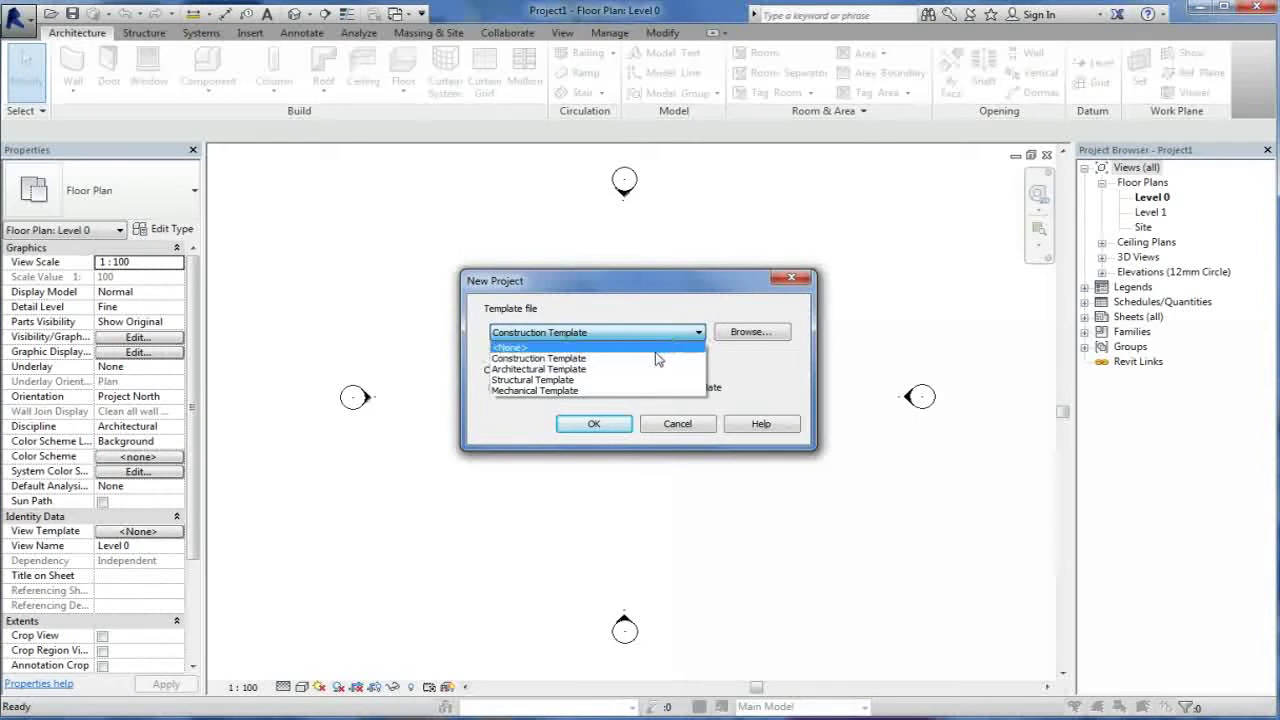
{"action": "left_click", "coordinate": [560, 370]}
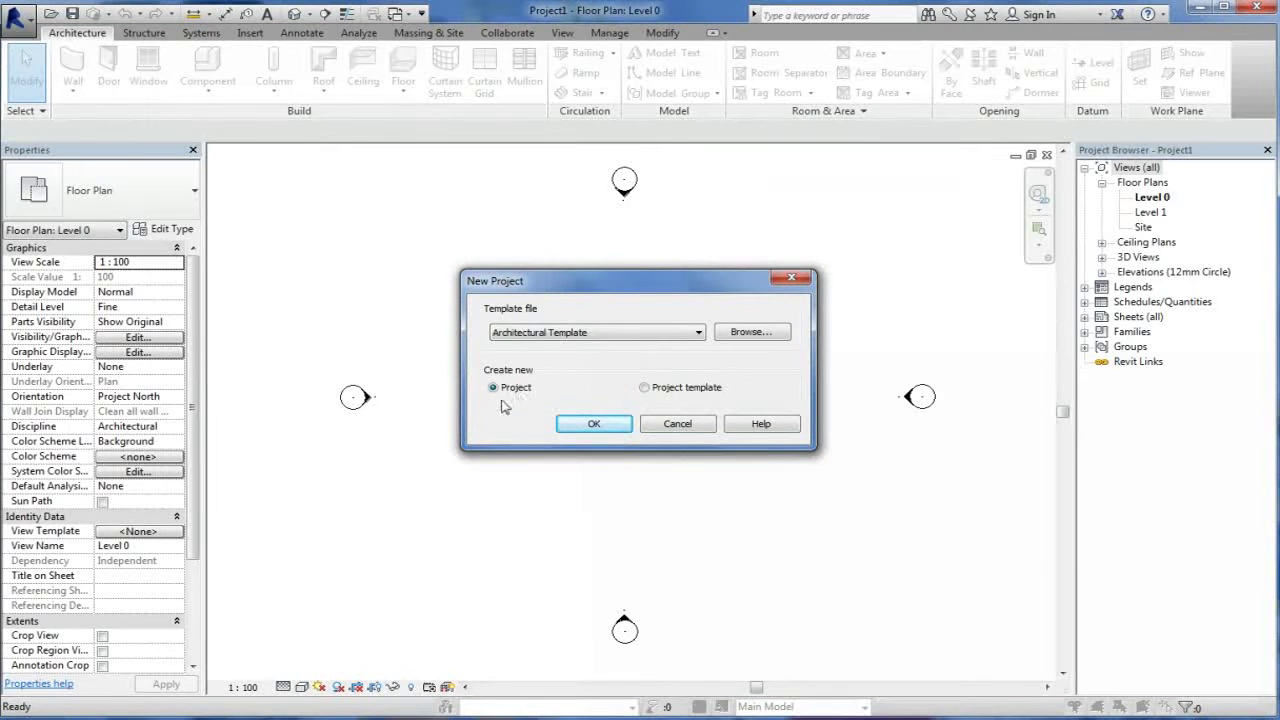
{"action": "left_click", "coordinate": [564, 340]}
{"action": "left_click", "coordinate": [588, 424]}
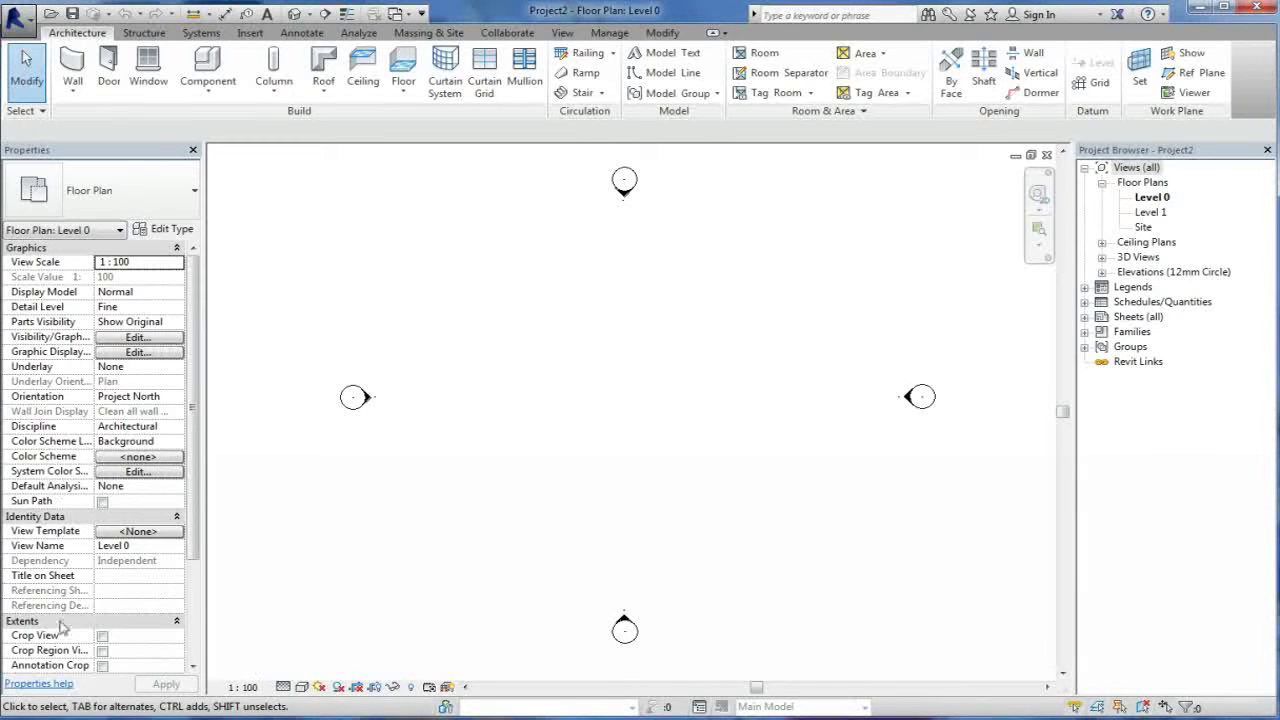
- Let Project2 finish loading on its empty Level 0 floor plan
{"action": "left_click", "coordinate": [229, 599]}
{"action": "left_click", "coordinate": [1143, 172]}
{"action": "left_click", "coordinate": [1187, 151]}
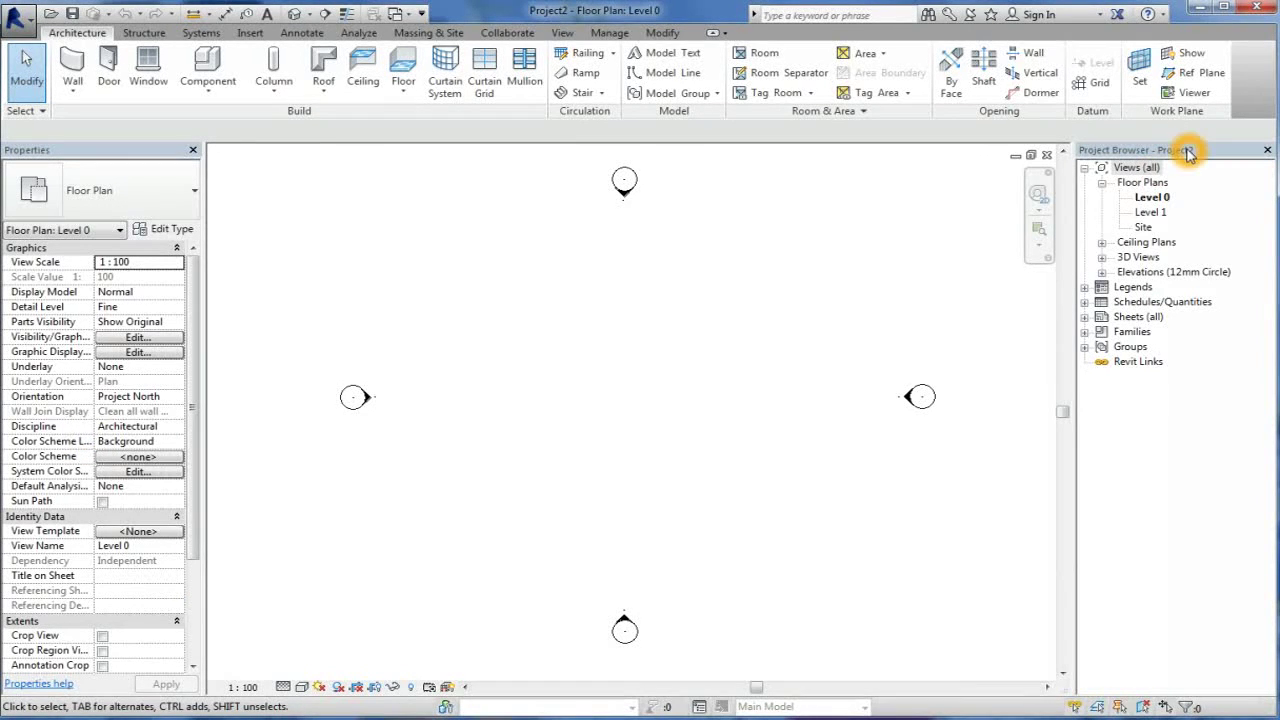
{"action": "left_click", "coordinate": [1070, 290]}
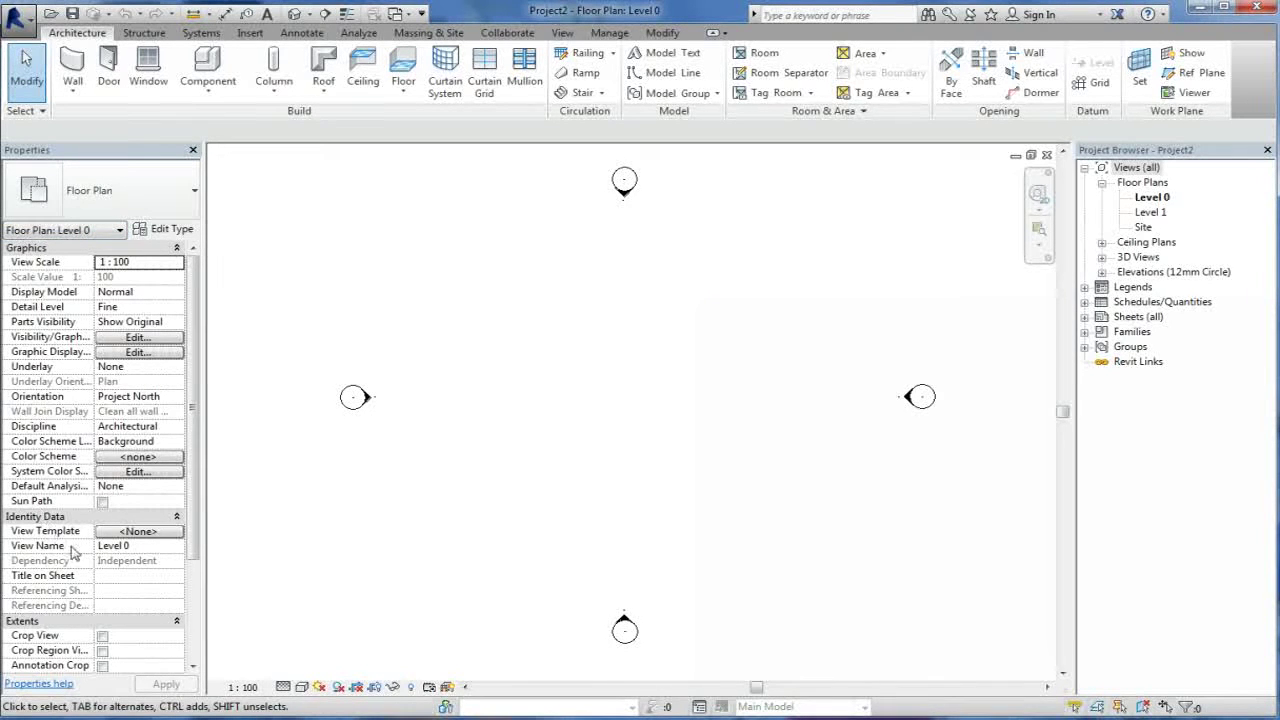
{"action": "left_click", "coordinate": [138, 339]}
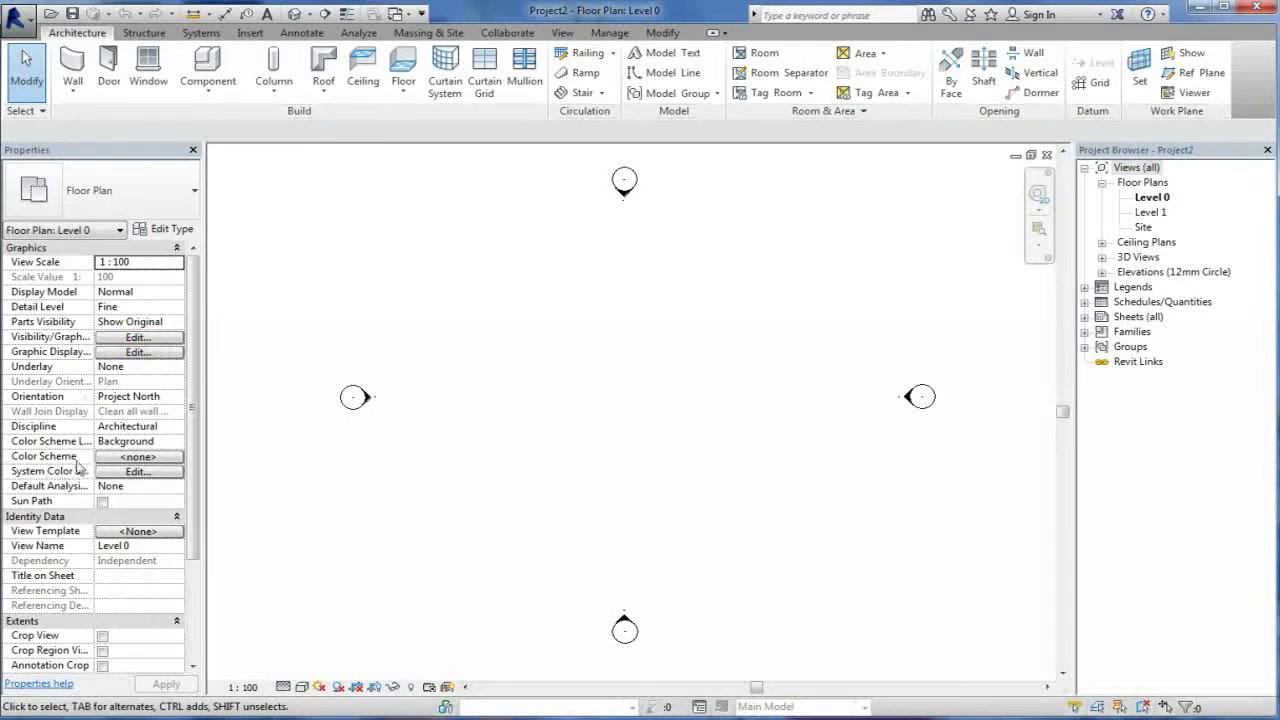
{"action": "left_click", "coordinate": [112, 443]}
{"action": "left_click", "coordinate": [1101, 620]}
{"action": "left_click", "coordinate": [1207, 170]}
{"action": "left_click", "coordinate": [1098, 482]}
{"action": "left_click", "coordinate": [1240, 203]}
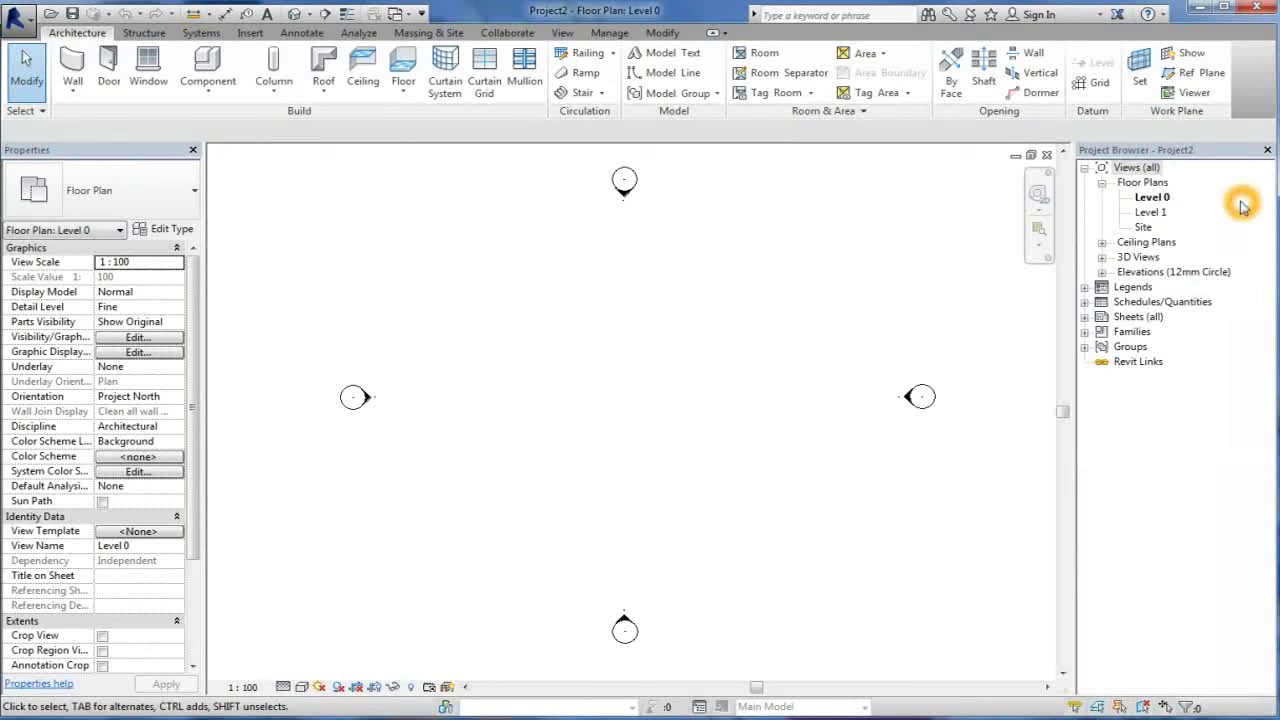
{"action": "left_click", "coordinate": [1236, 201]}
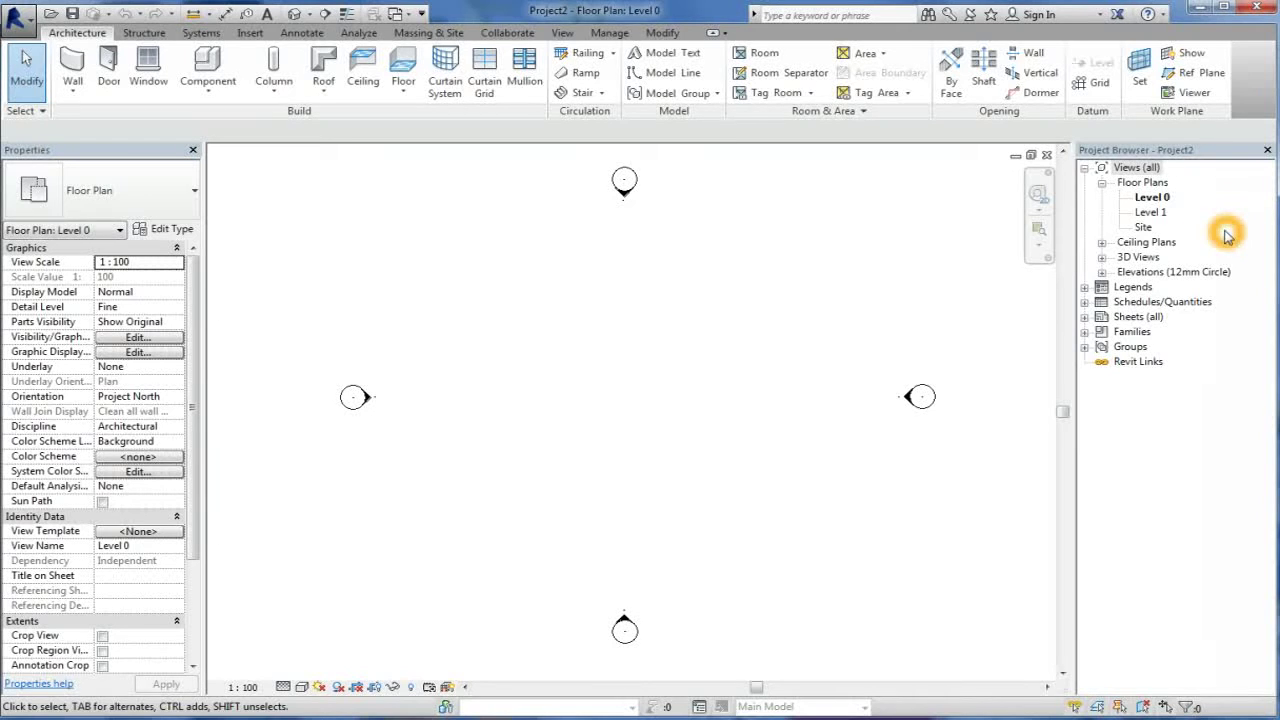
{"action": "left_click", "coordinate": [1152, 203]}
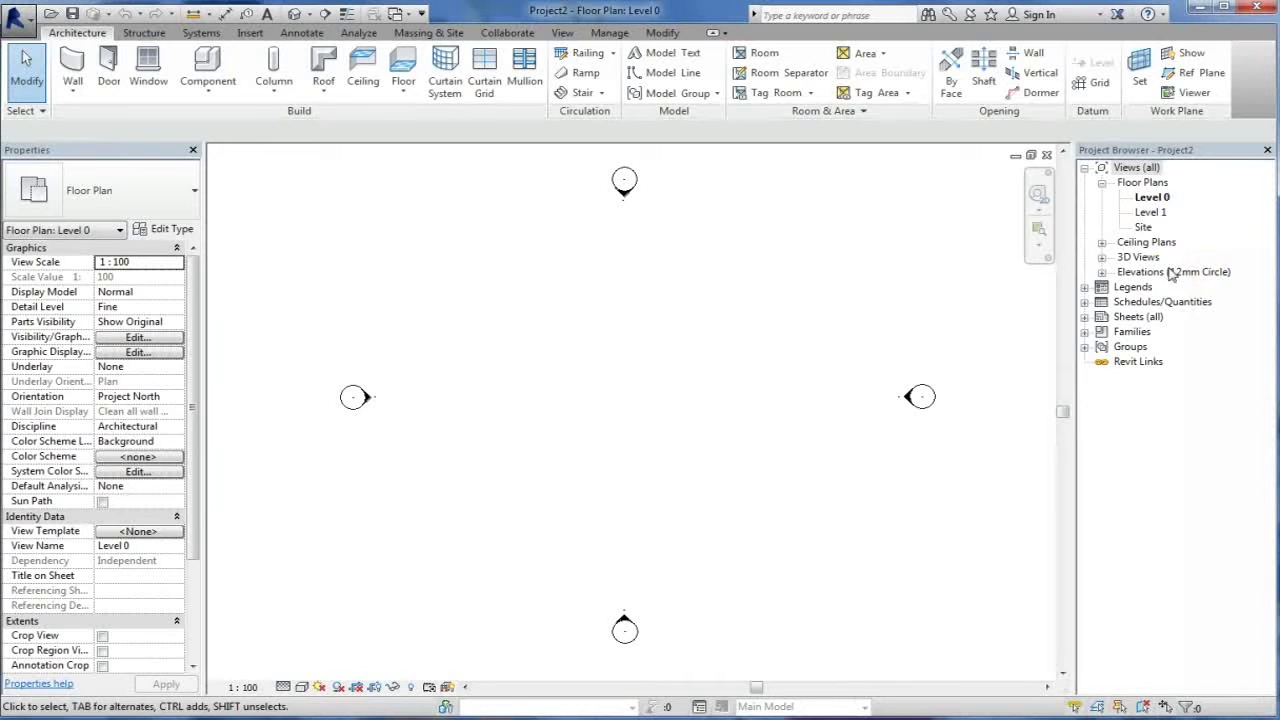
- Expand Elevations in the Project Browser to list East, North, South, West, then reselect Level 0
{"action": "left_click", "coordinate": [1102, 272]}
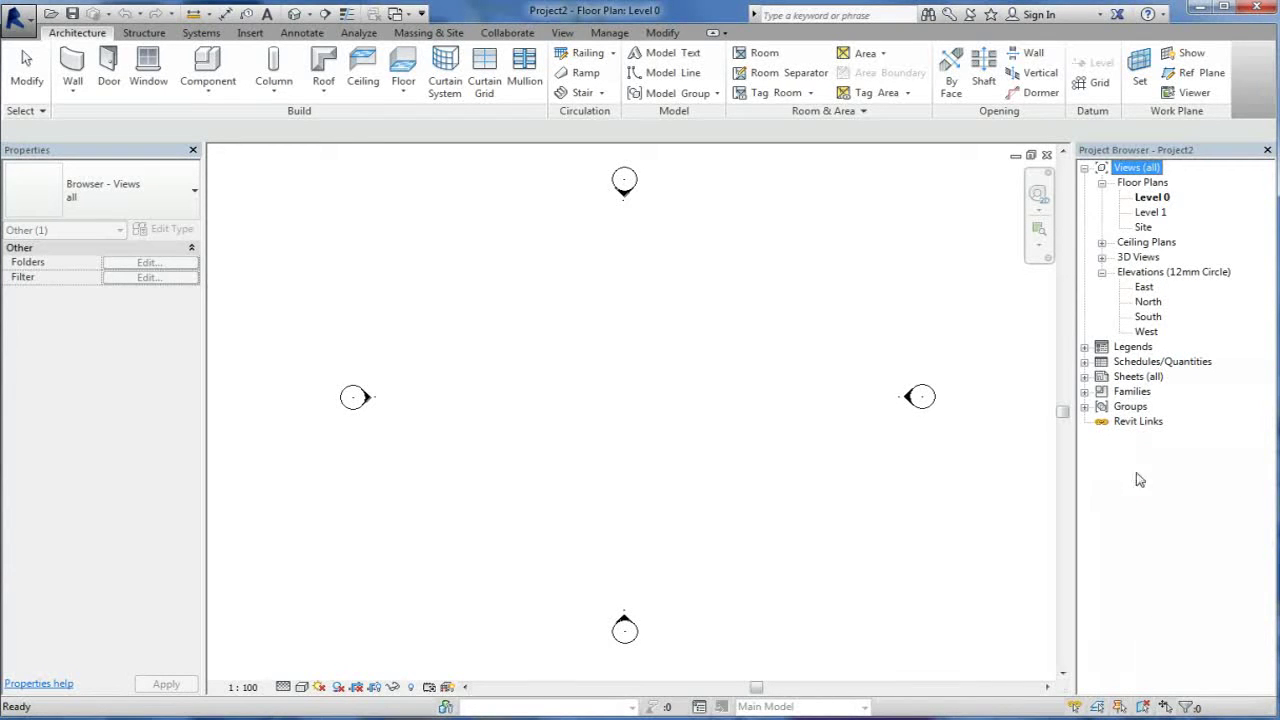
{"action": "left_click", "coordinate": [1150, 198]}
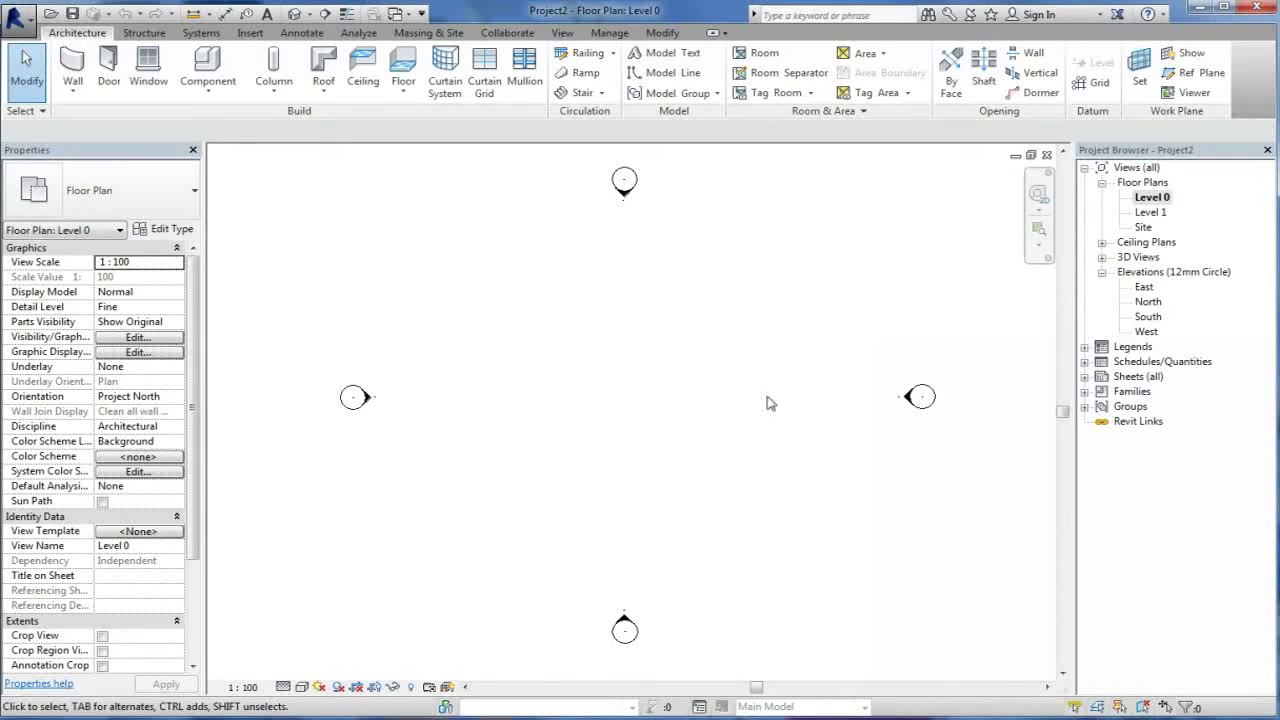
{"action": "left_click", "coordinate": [681, 369]}
{"action": "left_click", "coordinate": [629, 327]}
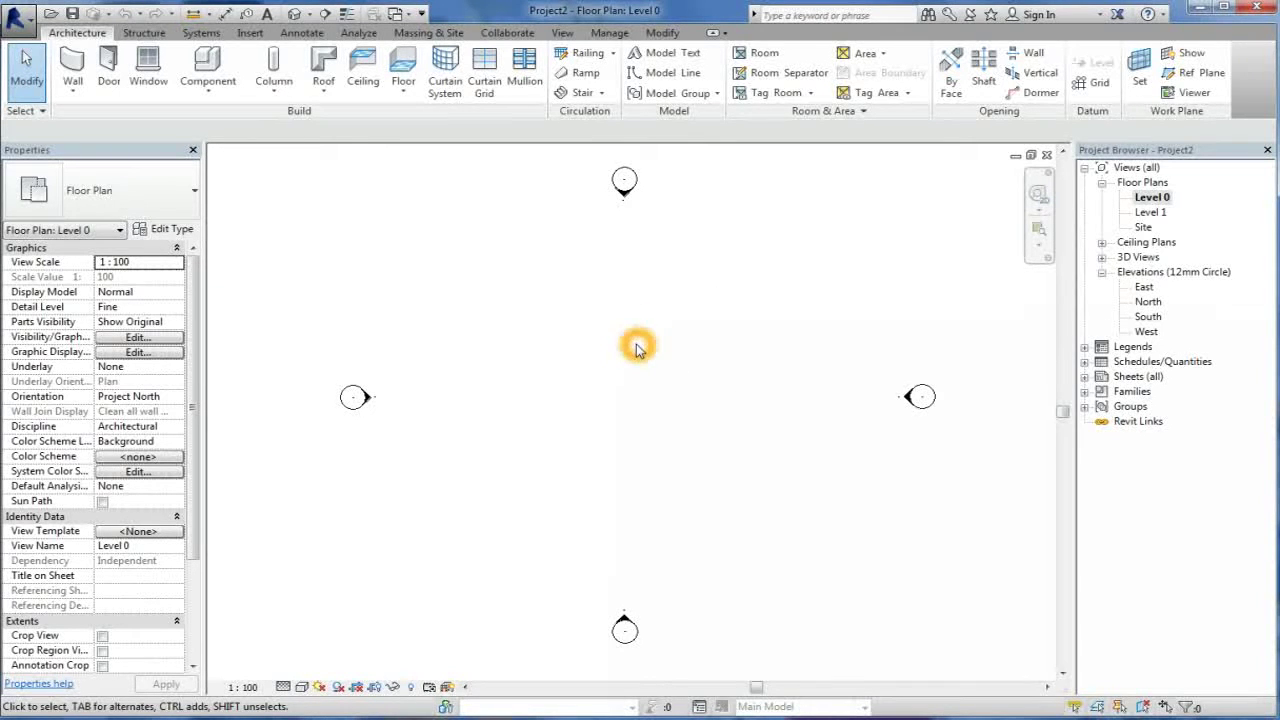
{"action": "left_click", "coordinate": [664, 404]}
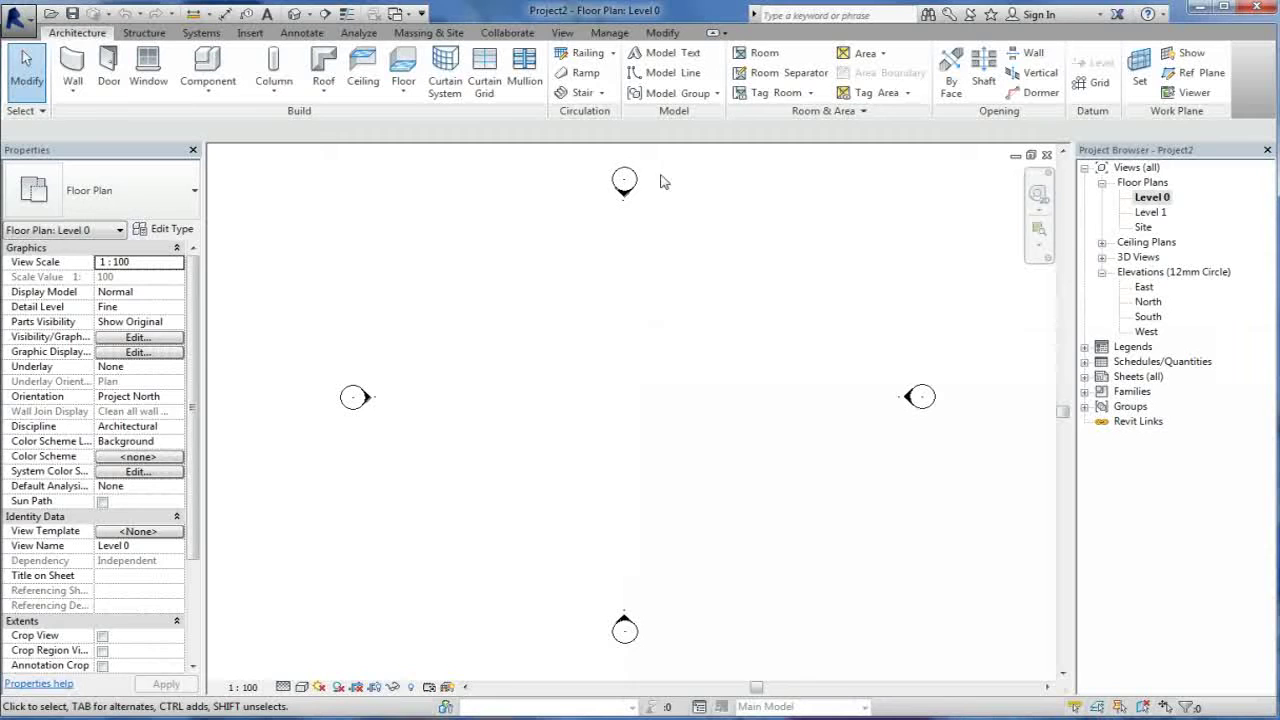
{"action": "left_click", "coordinate": [444, 399]}
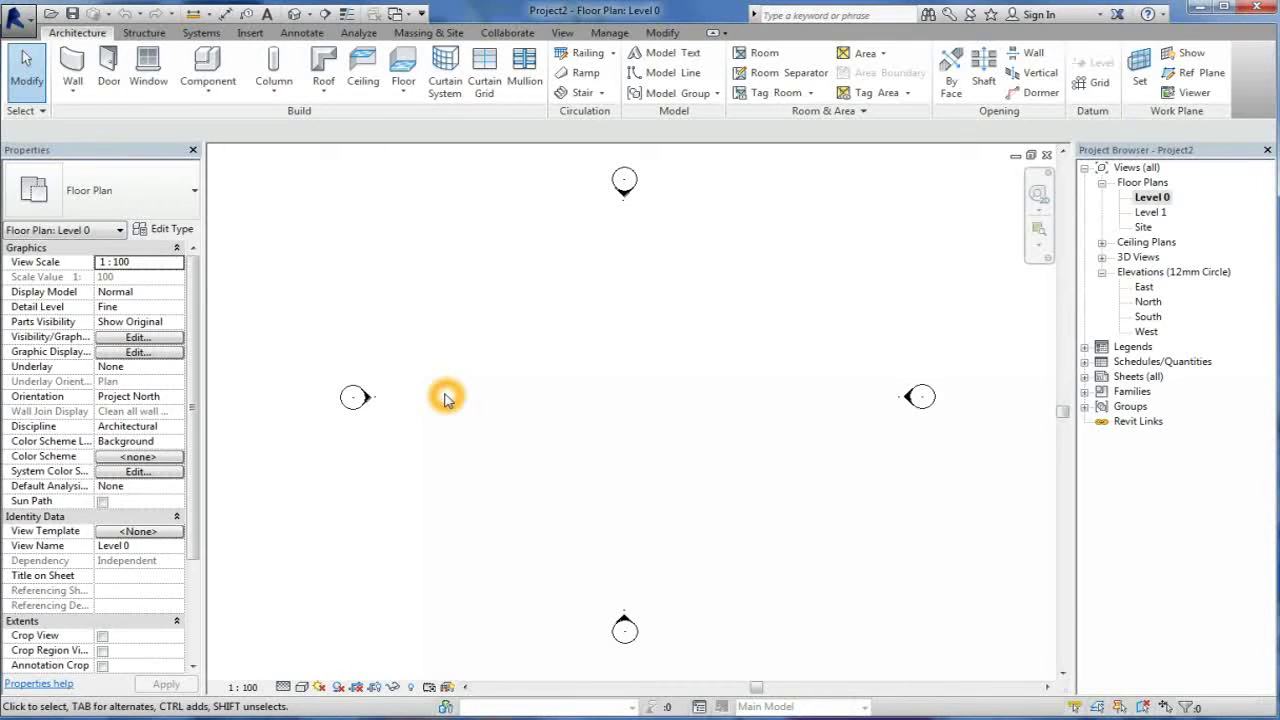
{"action": "left_click", "coordinate": [593, 247]}
{"action": "left_click", "coordinate": [623, 180]}
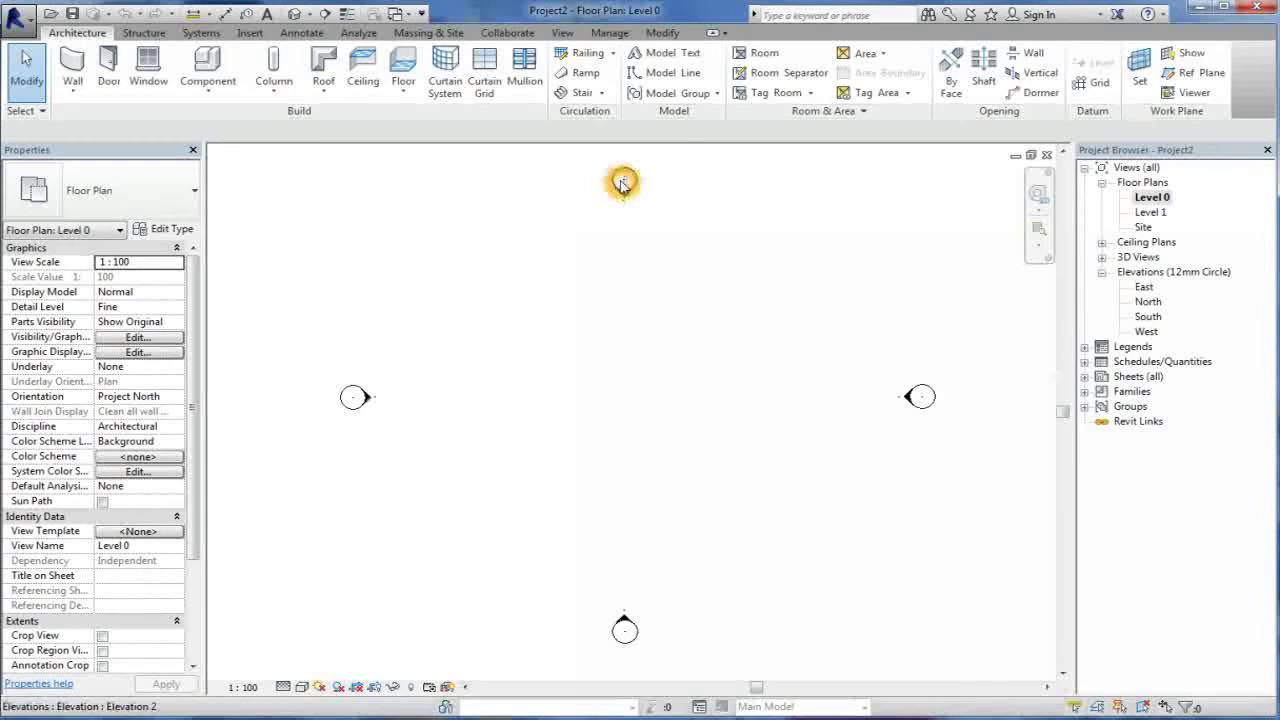
{"action": "left_click", "coordinate": [1160, 298]}
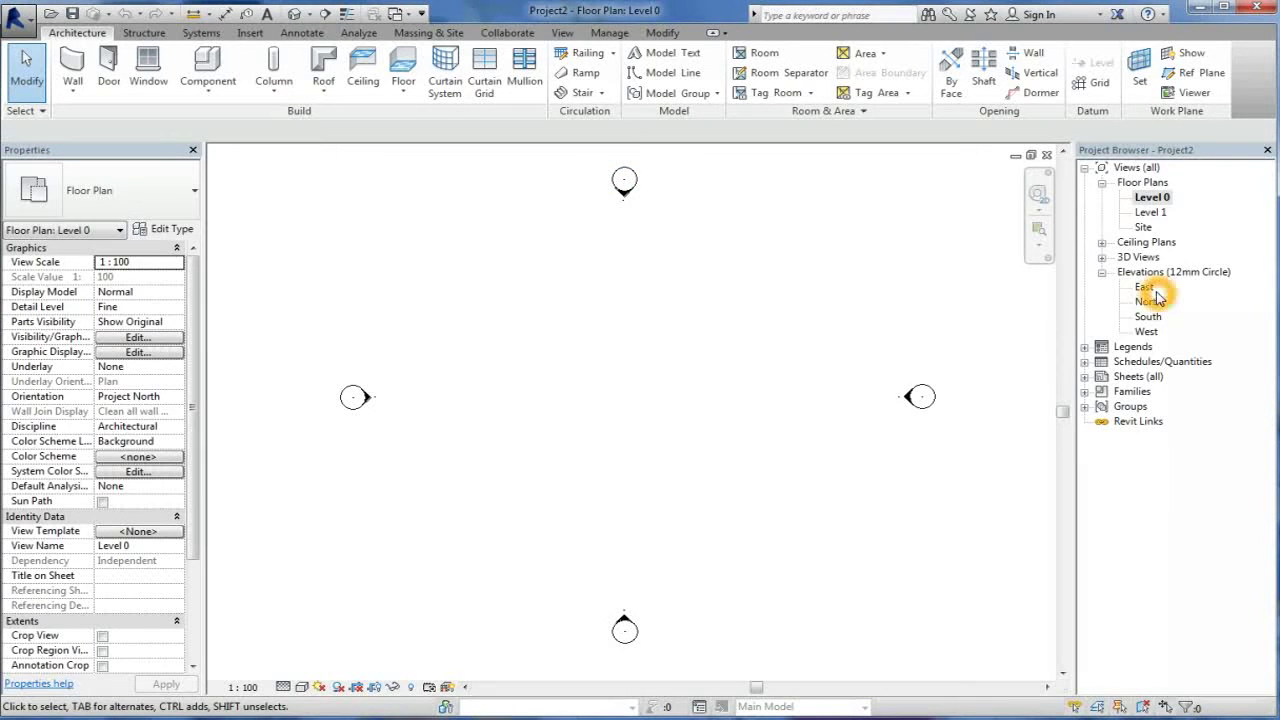
{"action": "left_click", "coordinate": [1165, 290]}
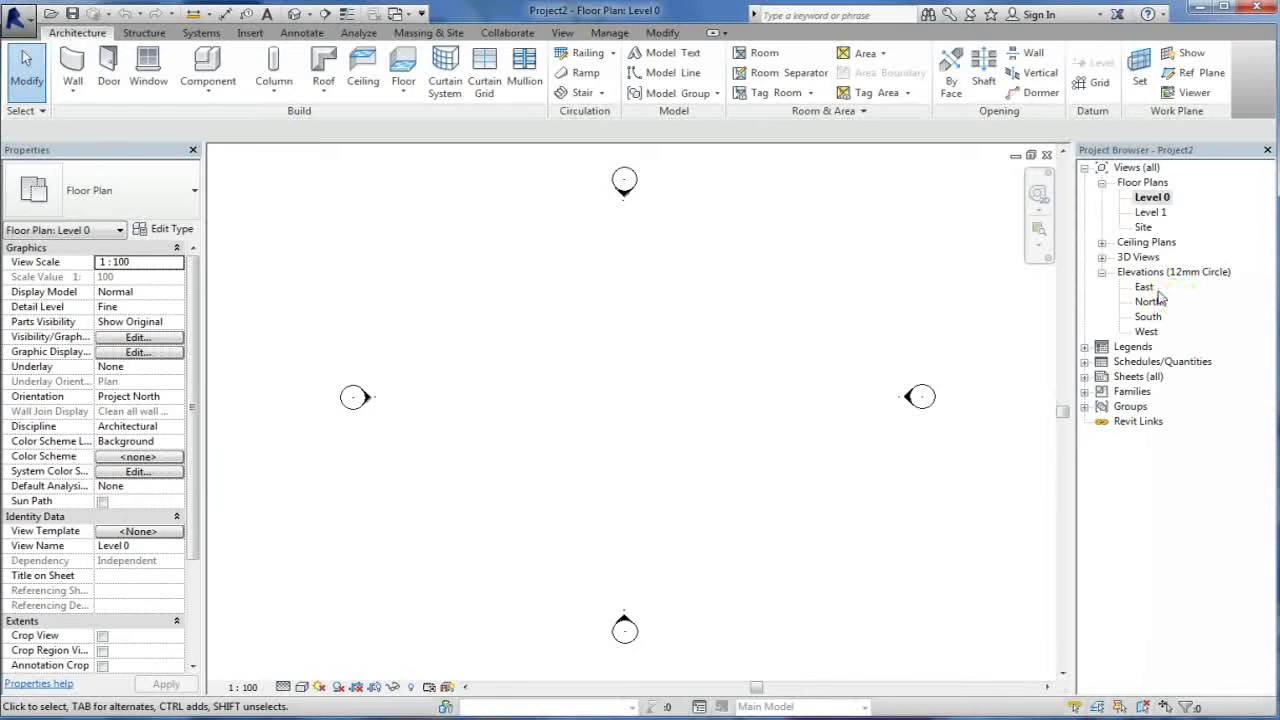
{"action": "left_click", "coordinate": [1168, 304]}
{"action": "left_click", "coordinate": [1162, 340]}
{"action": "left_click", "coordinate": [588, 158]}
{"action": "left_click", "coordinate": [1200, 303]}
- Zoom out and pan the Level 0 plan so the four elevation markers sit closer together
{"action": "left_click", "coordinate": [618, 355]}
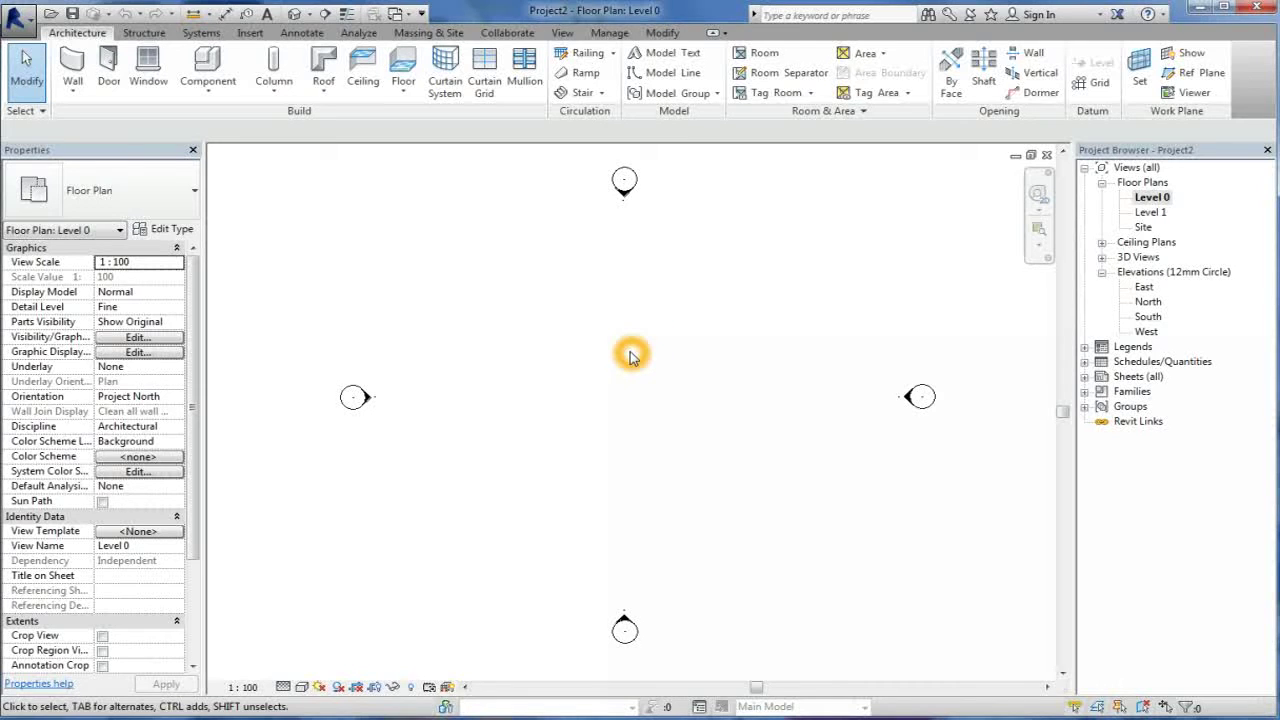
{"action": "left_click", "coordinate": [631, 363]}
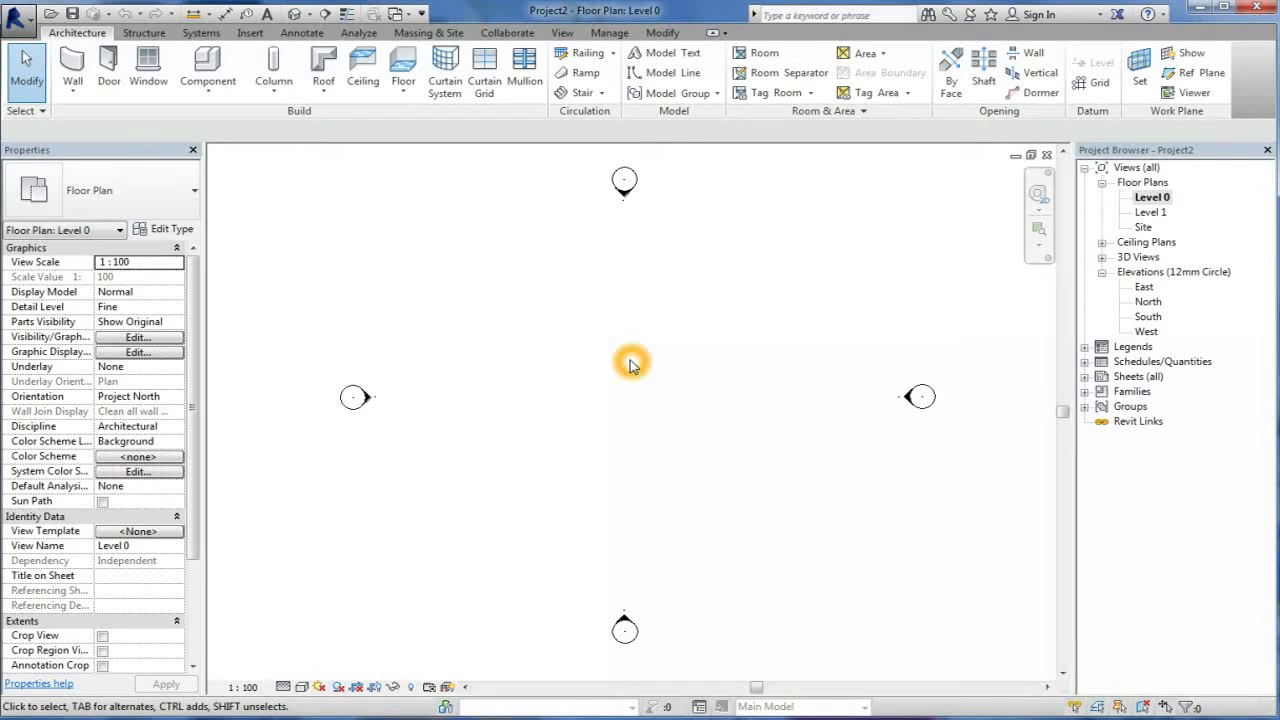
{"action": "scroll", "coordinate": [631, 363], "scroll_direction": "down", "scroll_amount": 2}
{"action": "scroll", "coordinate": [631, 363], "scroll_direction": "up", "scroll_amount": 3}
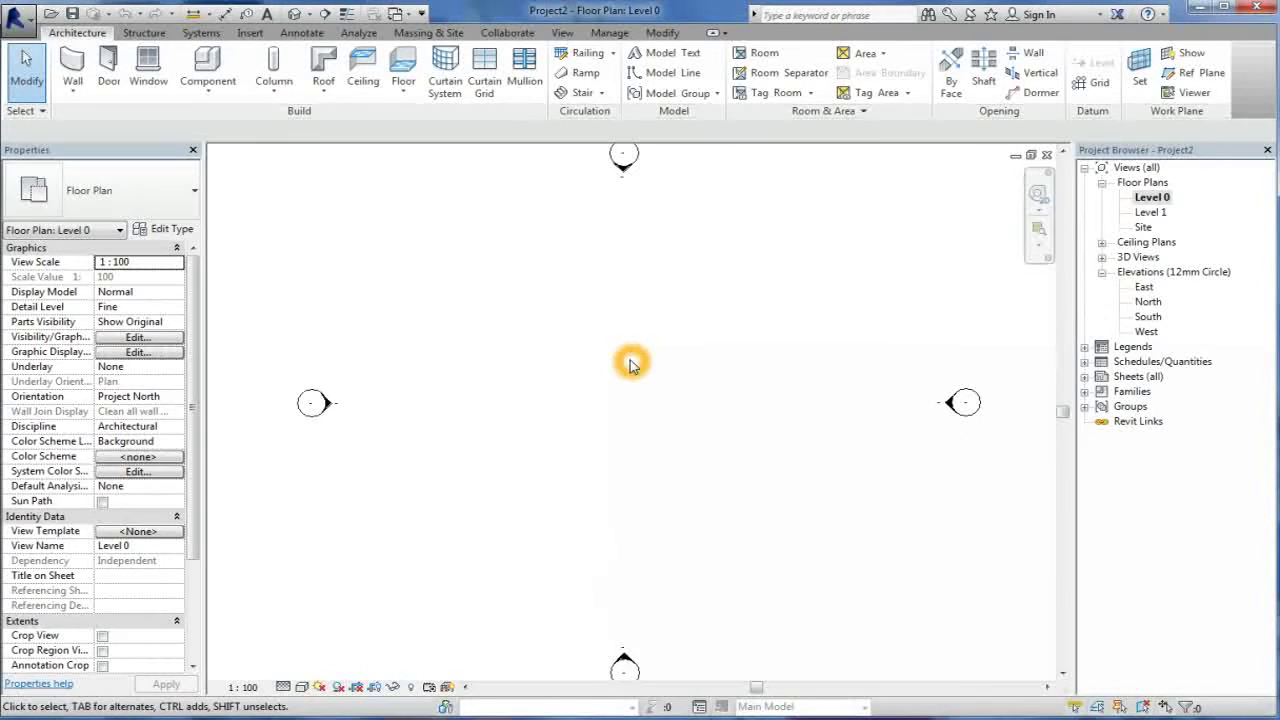
{"action": "scroll", "coordinate": [631, 363], "scroll_direction": "down", "scroll_amount": 2}
{"action": "left_click", "coordinate": [645, 342]}
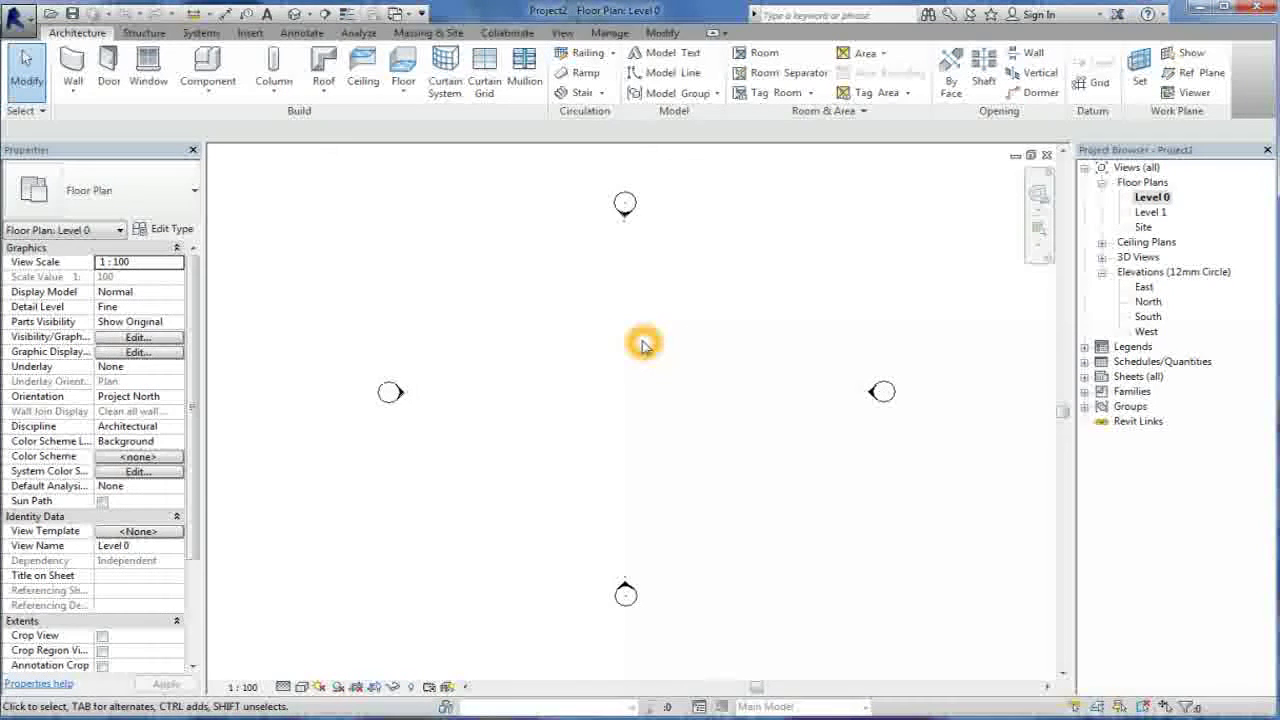
{"action": "mouse_move", "coordinate": [643, 344]}
{"action": "middle_mouse_down"}
{"action": "mouse_move", "coordinate": [649, 463]}
{"action": "mouse_move", "coordinate": [683, 309]}
{"action": "mouse_move", "coordinate": [583, 359]}
{"action": "mouse_move", "coordinate": [691, 360]}
{"action": "mouse_move", "coordinate": [629, 357]}
{"action": "mouse_move", "coordinate": [637, 364]}
{"action": "middle_mouse_up"}
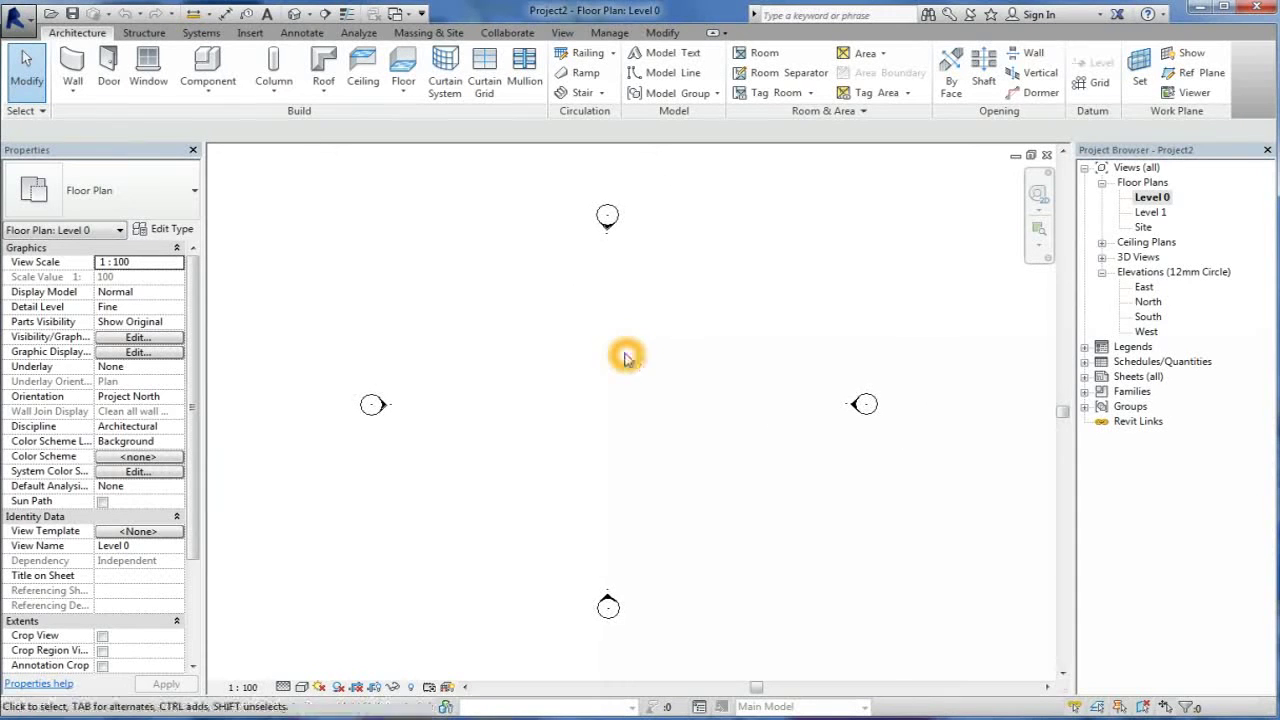
{"action": "left_click", "coordinate": [690, 357]}
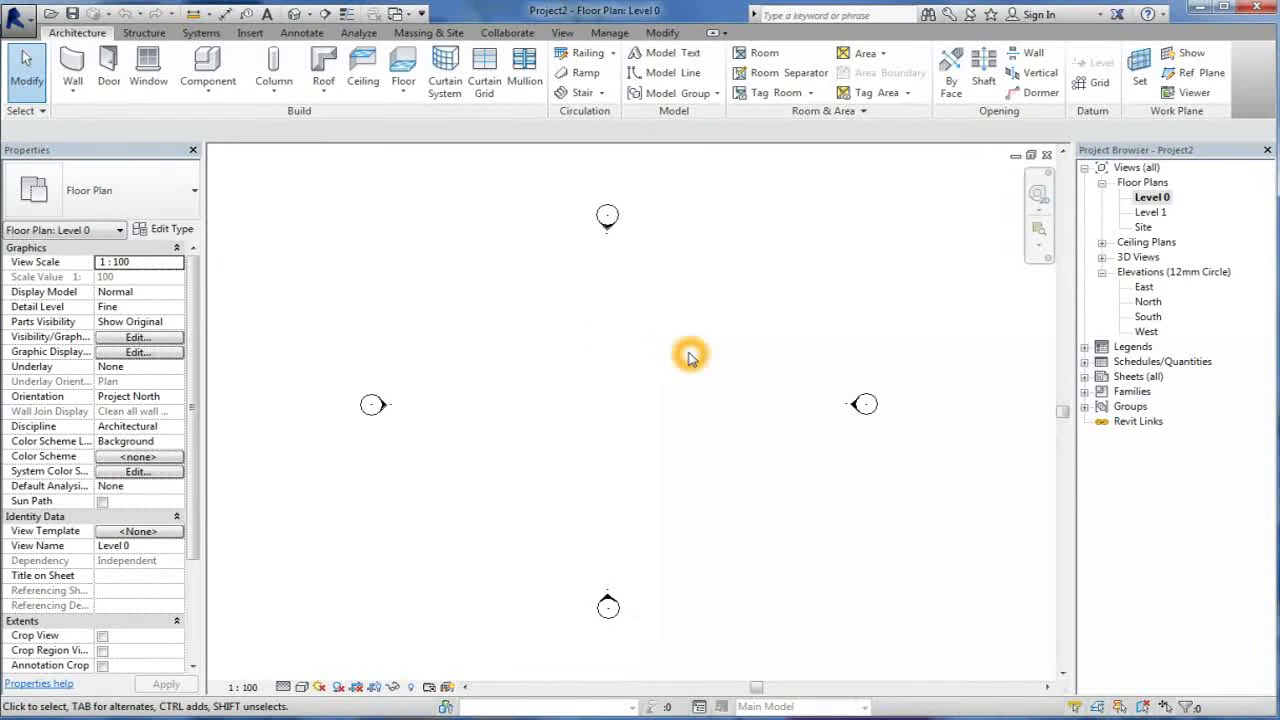
{"action": "left_click", "coordinate": [673, 377]}
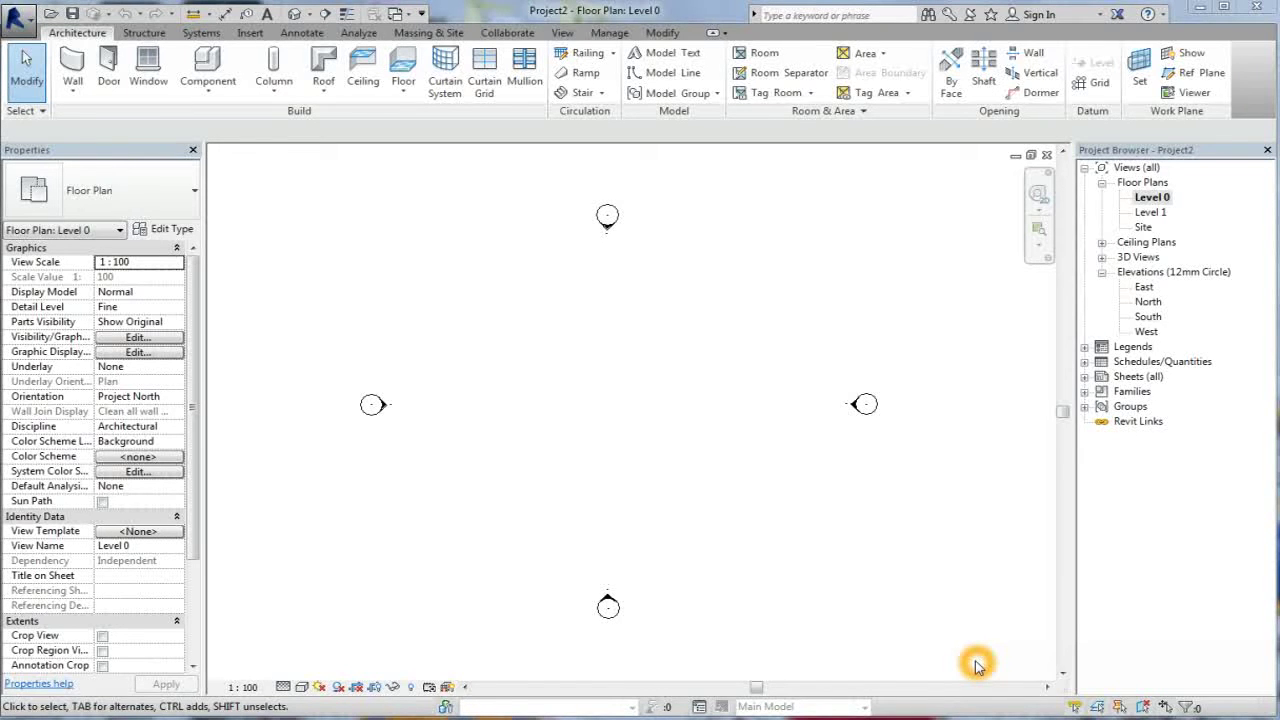
{"action": "left_click", "coordinate": [628, 424]}
{"action": "left_click", "coordinate": [514, 596]}
{"action": "left_click", "coordinate": [452, 652]}
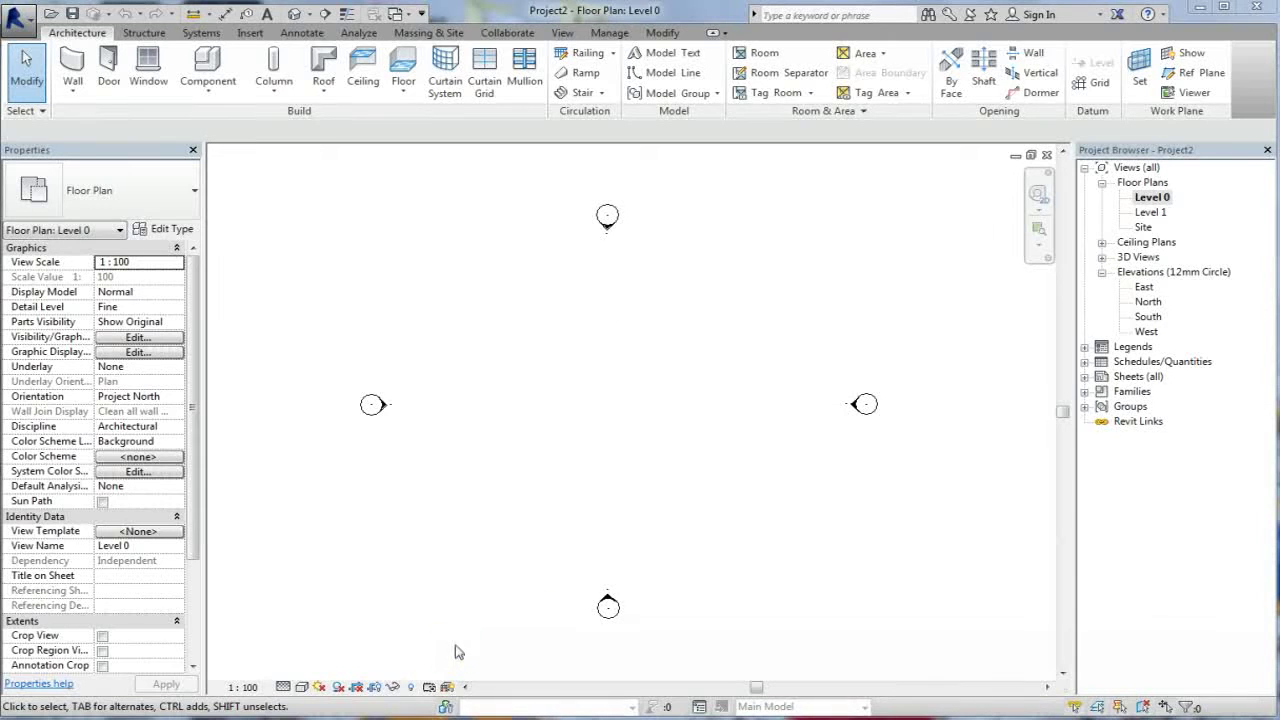
{"action": "left_click", "coordinate": [455, 652]}
{"action": "left_click", "coordinate": [447, 697]}
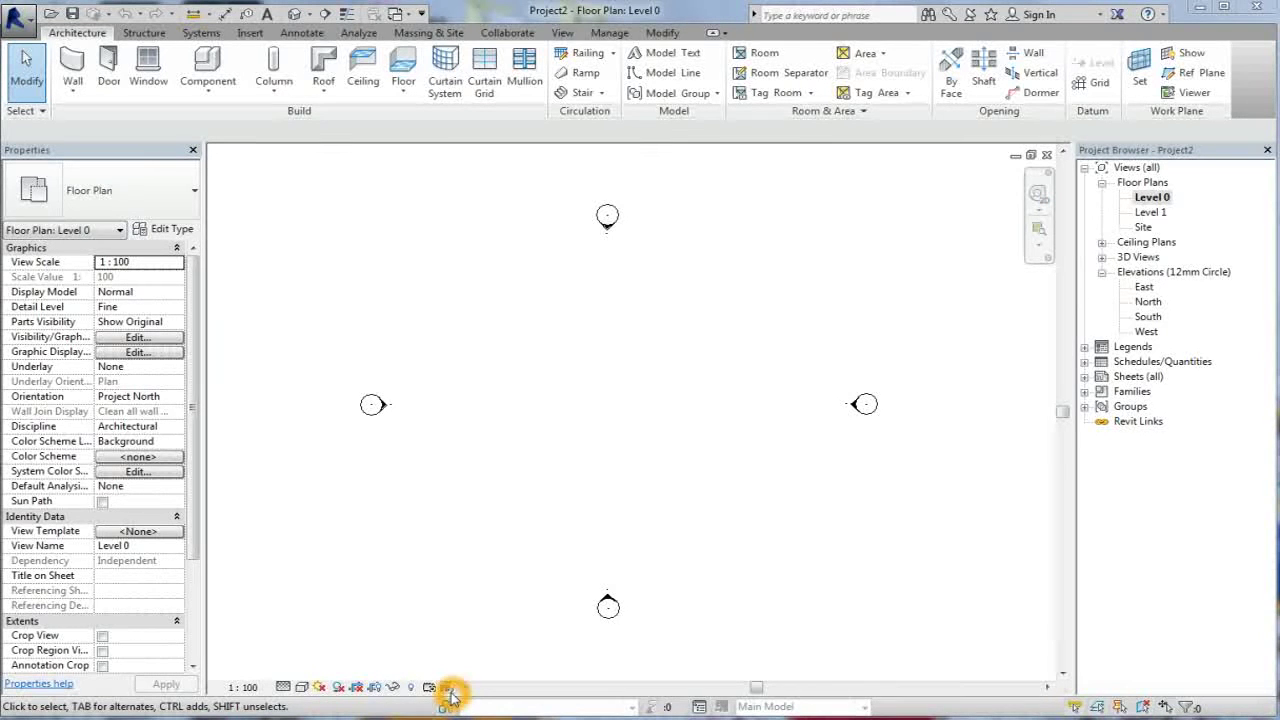
{"action": "left_click", "coordinate": [245, 688]}
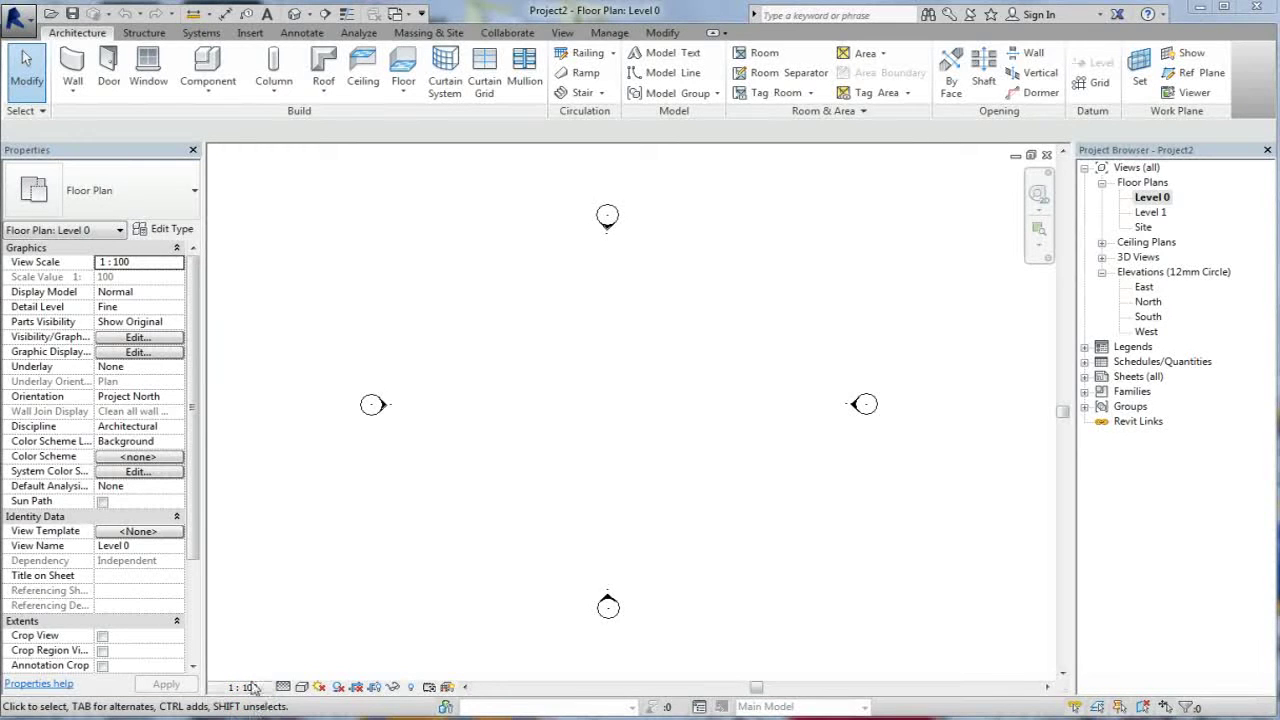
{"action": "left_click", "coordinate": [266, 688]}
{"action": "left_click", "coordinate": [283, 688]}
{"action": "left_click", "coordinate": [377, 689]}
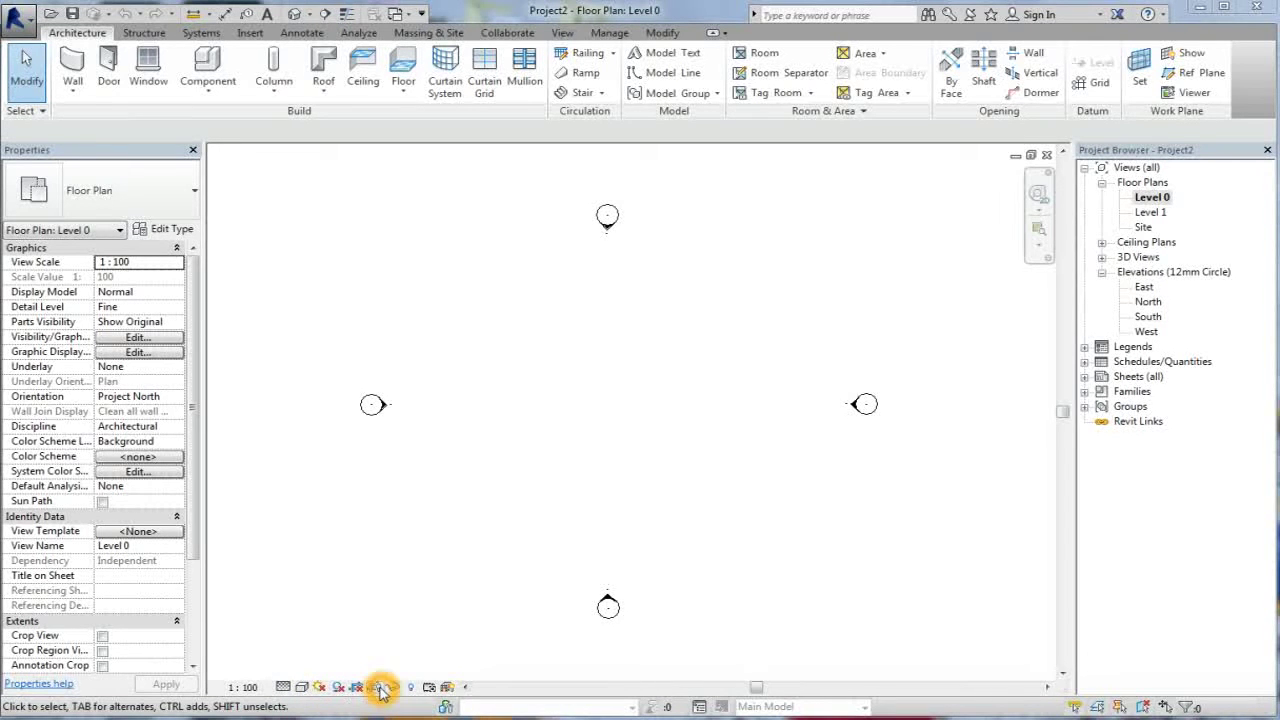
{"action": "left_click", "coordinate": [449, 687]}
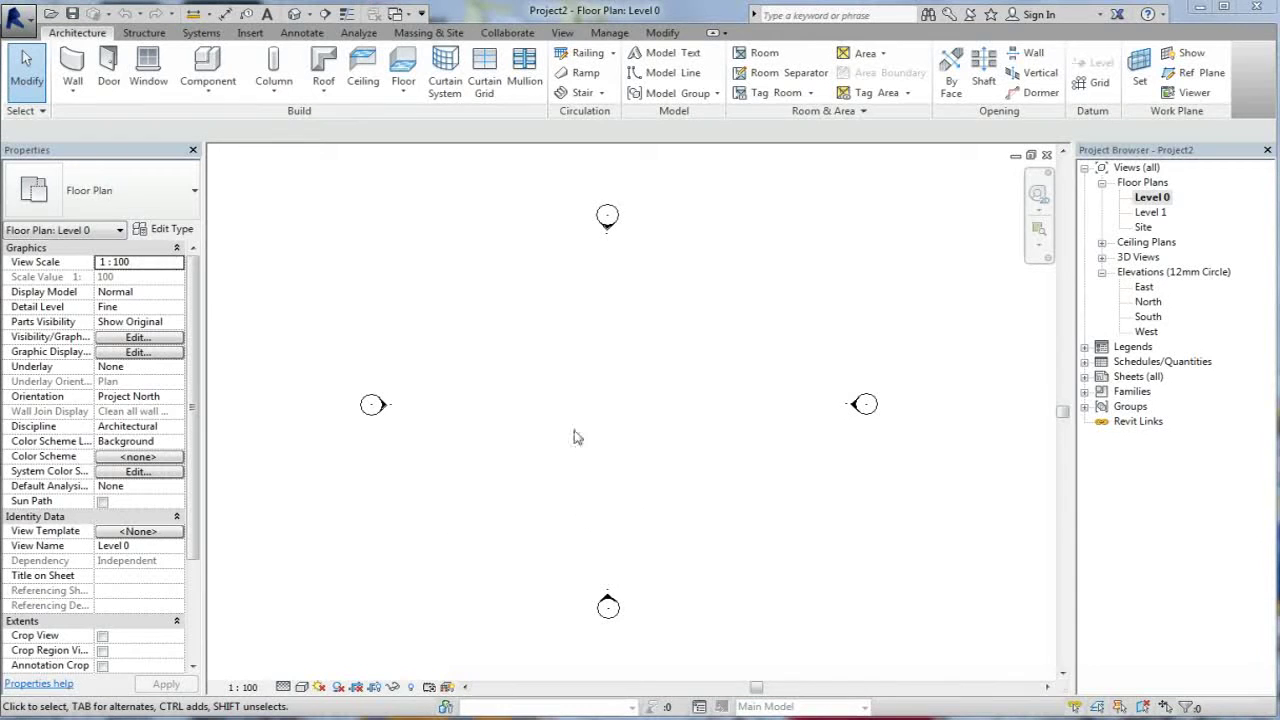
{"action": "left_click", "coordinate": [507, 478]}
{"action": "left_click", "coordinate": [512, 482]}
{"action": "left_click", "coordinate": [283, 687]}
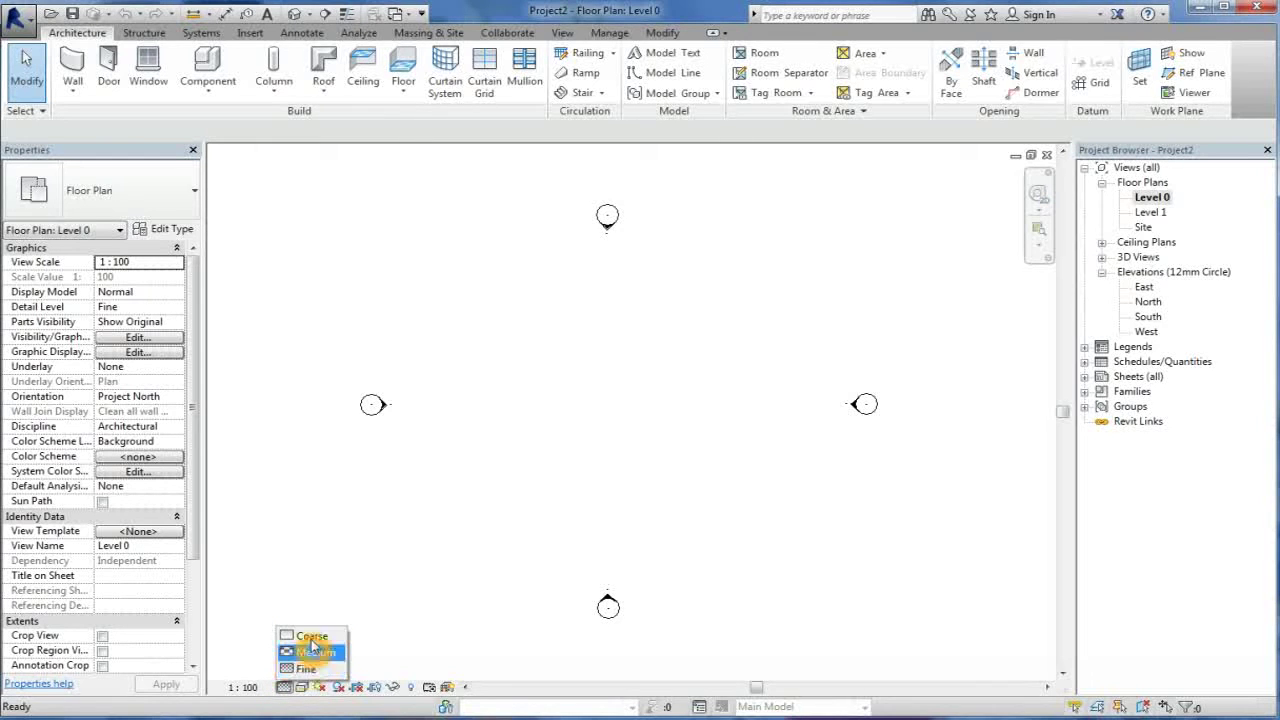
{"action": "left_click", "coordinate": [302, 689]}
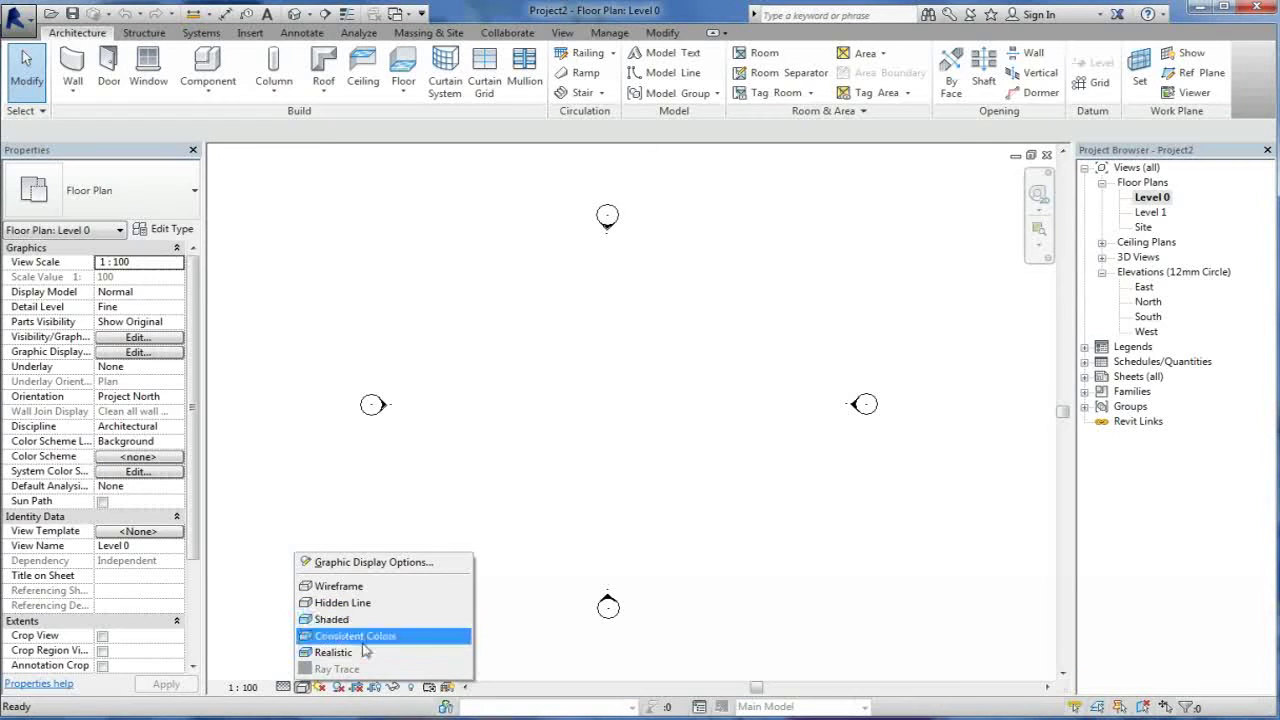
{"action": "left_click", "coordinate": [322, 688]}
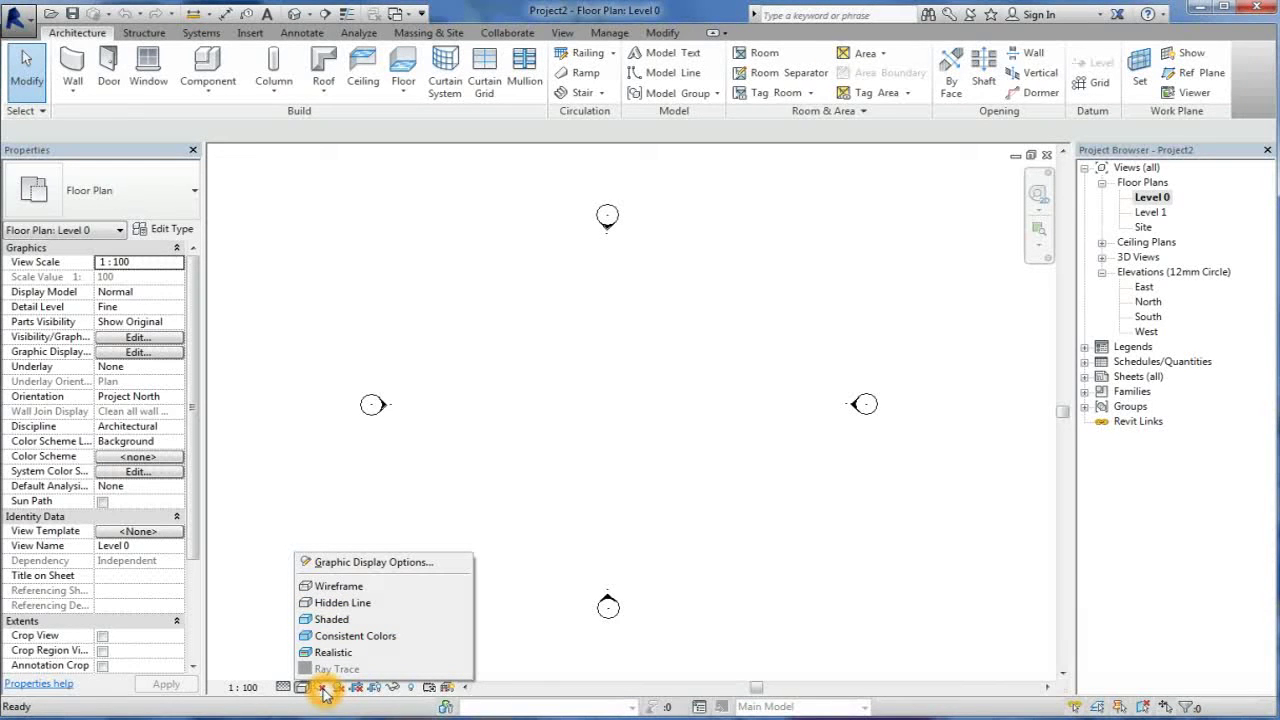
{"action": "left_click", "coordinate": [343, 689]}
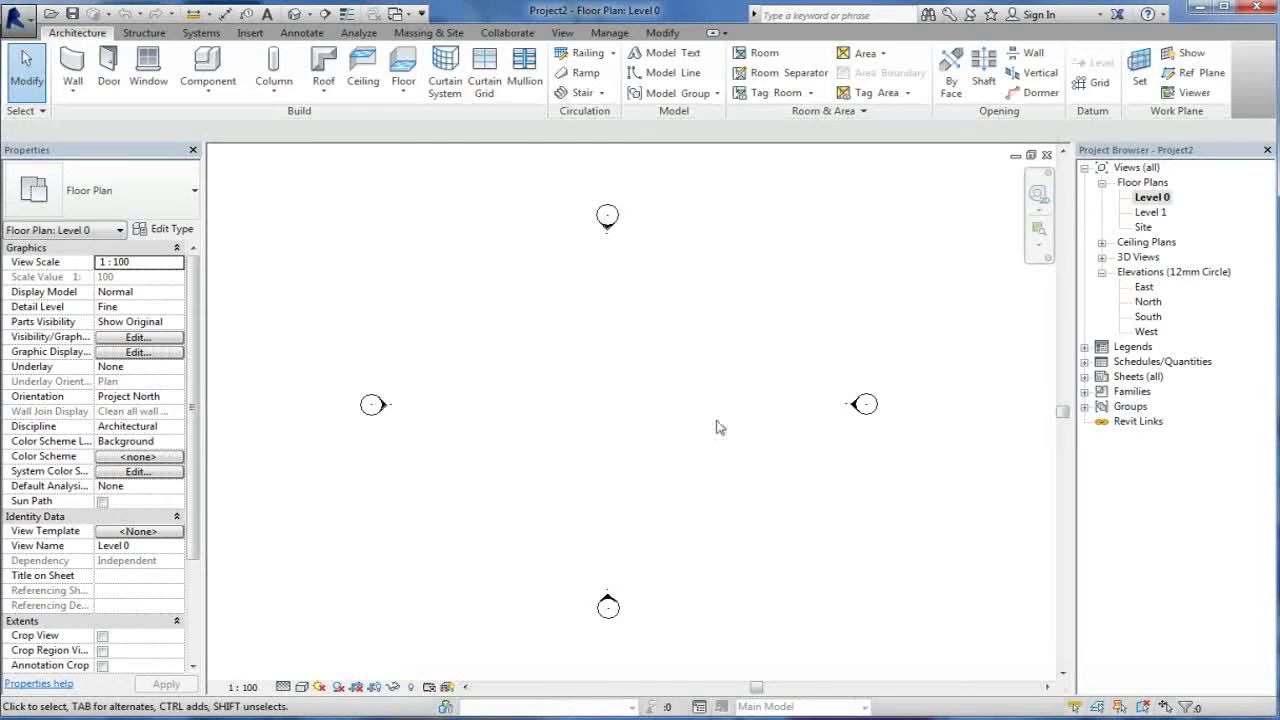
{"action": "left_click", "coordinate": [622, 408]}
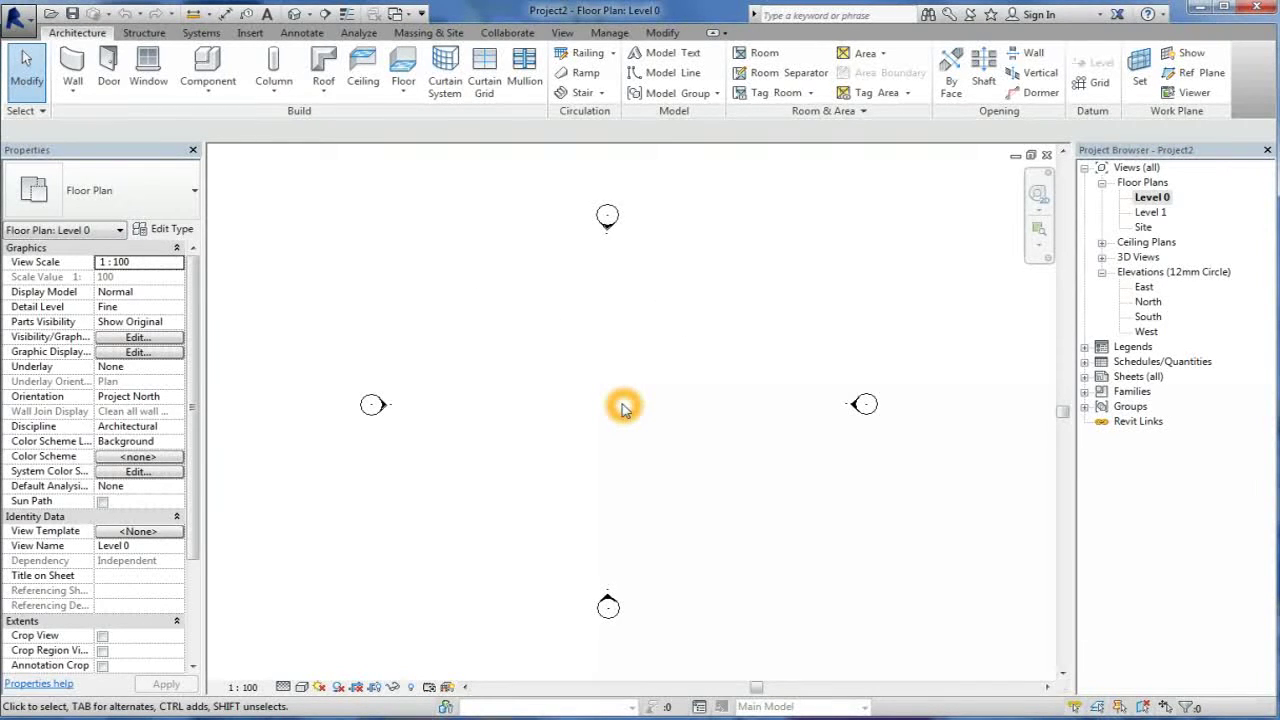
- Click at several spots in the Level 0 floor plan view
{"action": "left_click", "coordinate": [627, 405]}
{"action": "left_click", "coordinate": [646, 409]}
{"action": "left_click", "coordinate": [664, 410]}
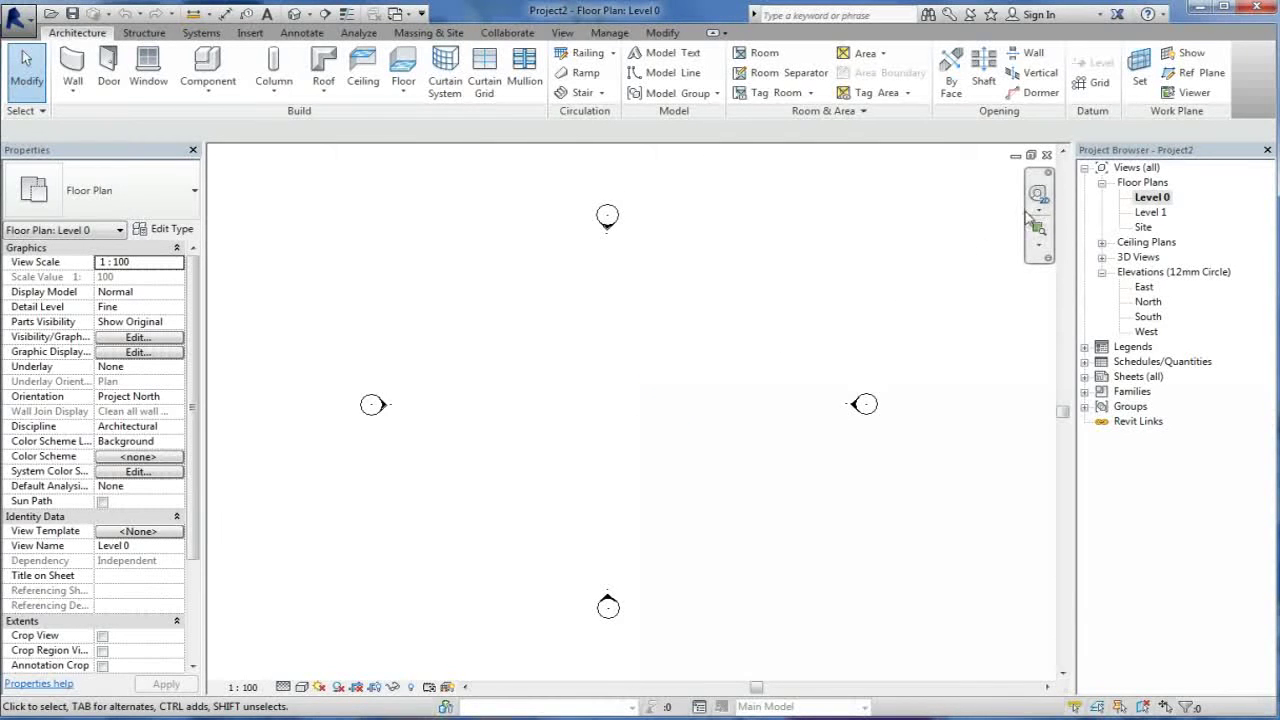
{"action": "left_click", "coordinate": [697, 273]}
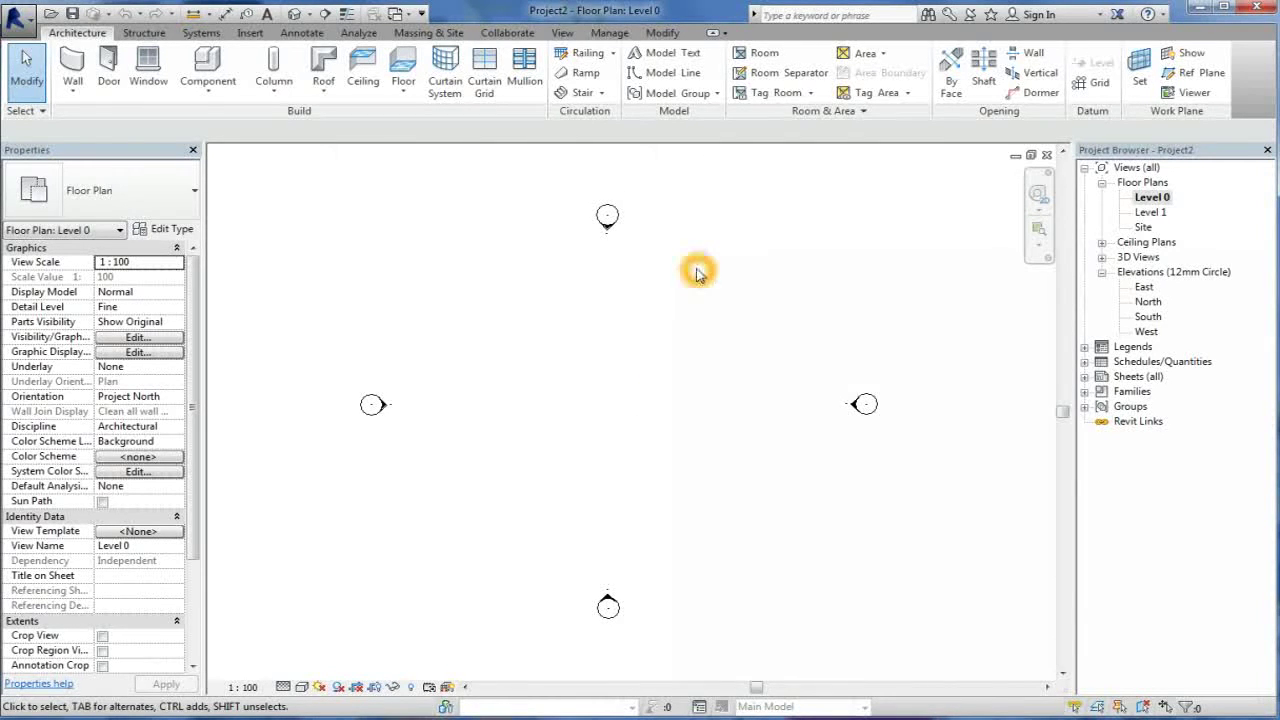
{"action": "left_click", "coordinate": [727, 276]}
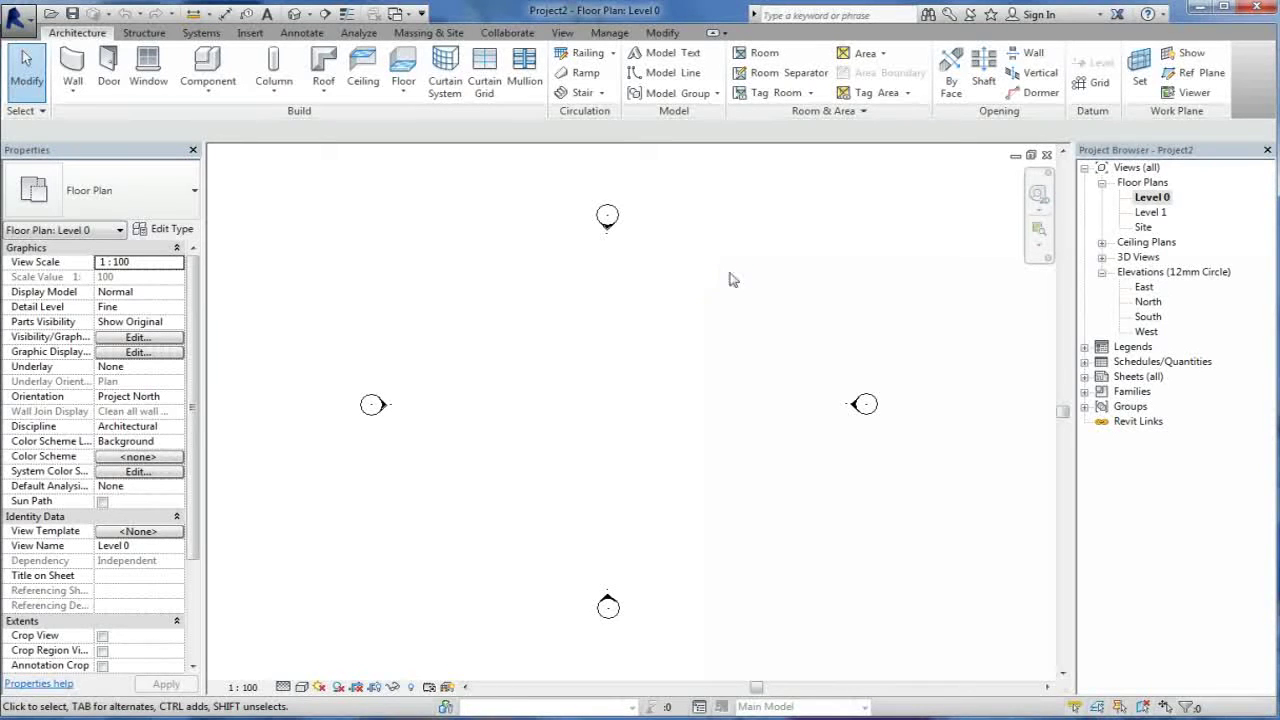
{"action": "left_click", "coordinate": [731, 277]}
{"action": "left_click", "coordinate": [723, 280]}
{"action": "left_click", "coordinate": [671, 296]}
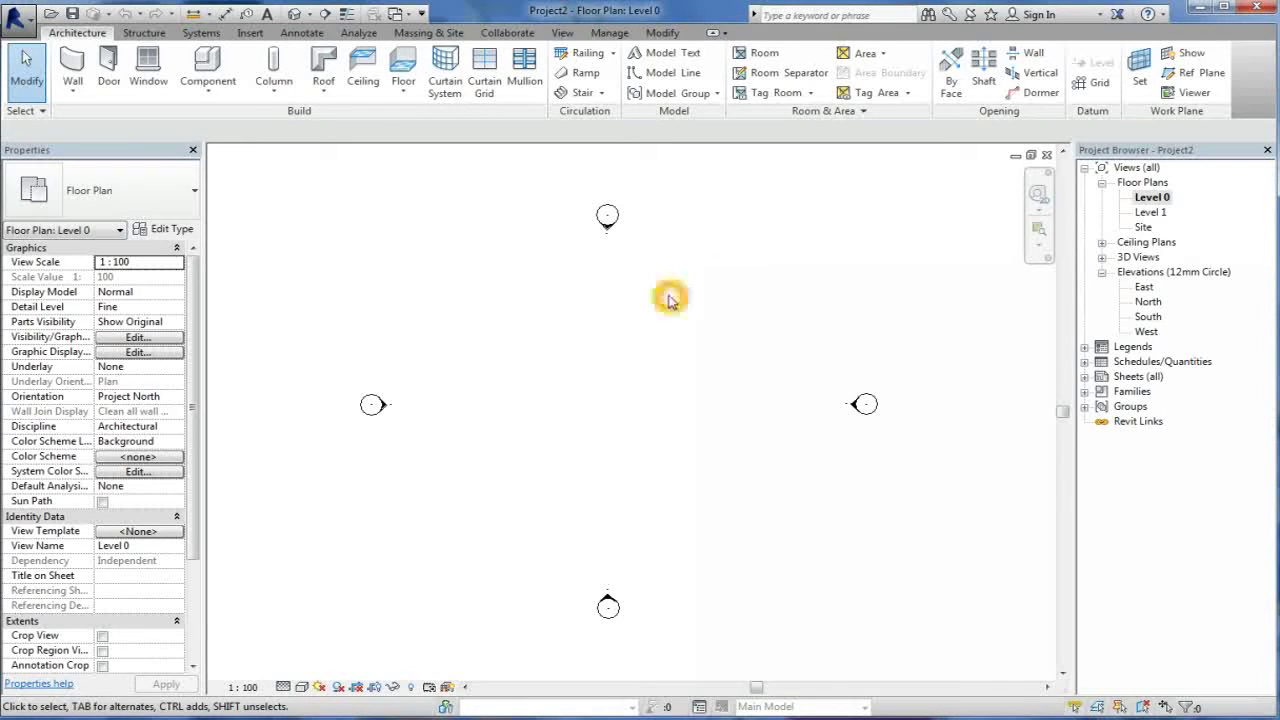
{"action": "left_click", "coordinate": [672, 296]}
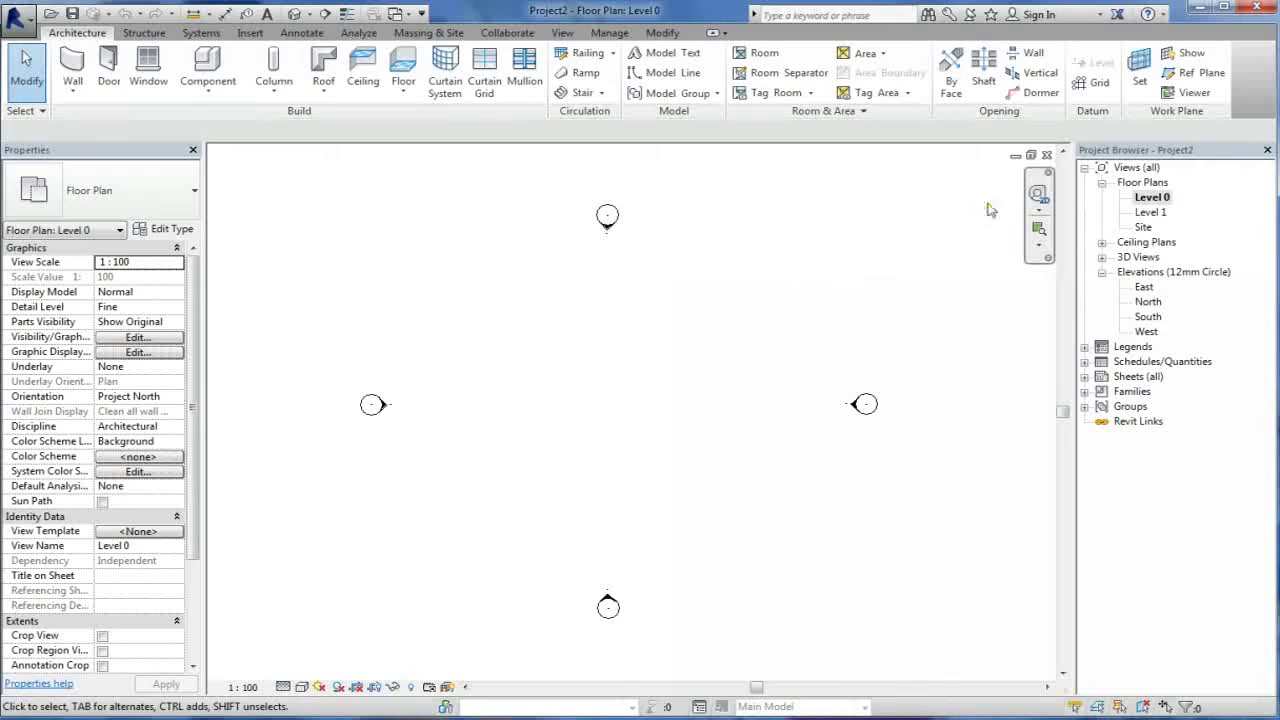
- Use the 2D Wheel's PAN and ZOOM wedges to pan and zoom into the Level 0 plan
{"action": "left_click", "coordinate": [1039, 195]}
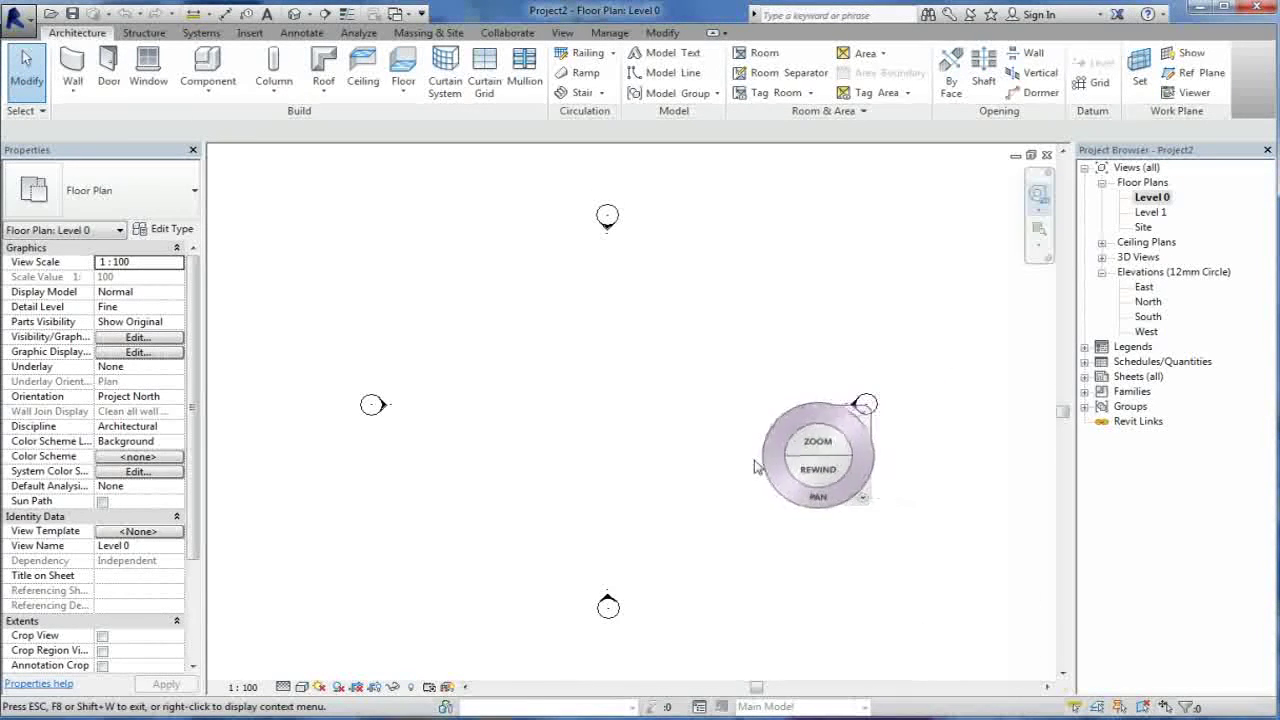
{"action": "left_click", "coordinate": [658, 457]}
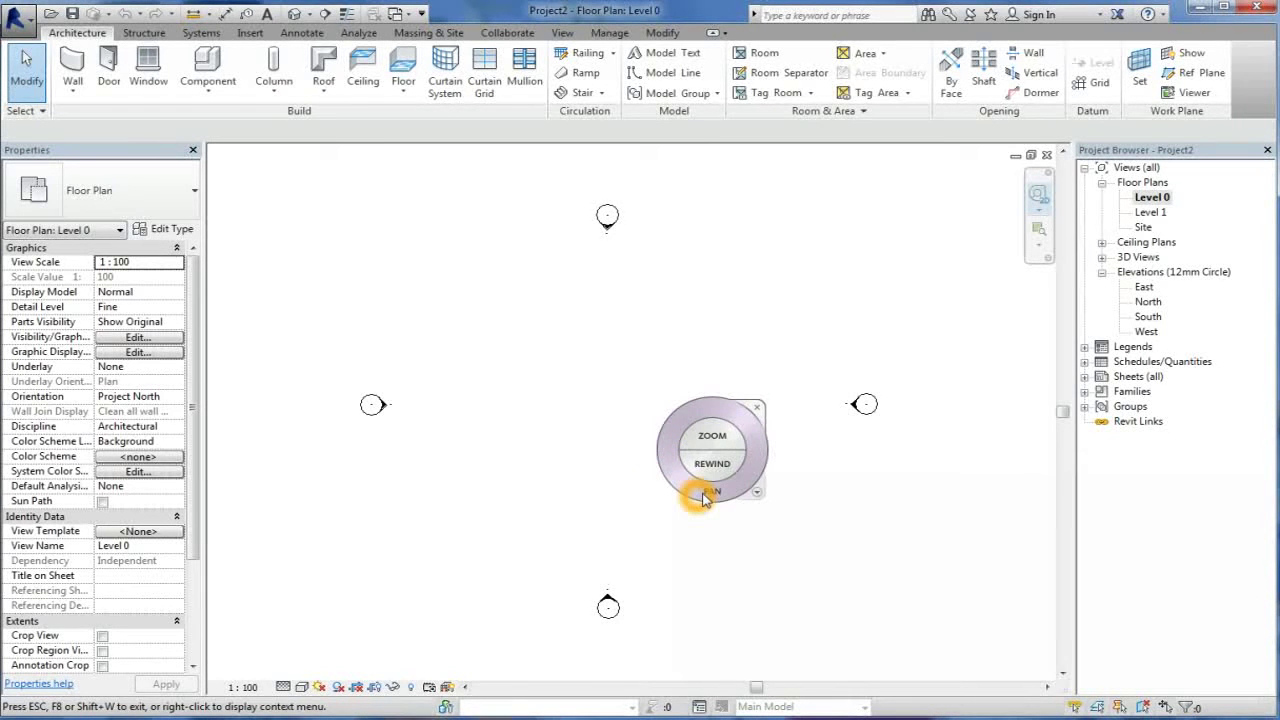
{"action": "mouse_move", "coordinate": [703, 497]}
{"action": "left_mouse_down"}
{"action": "mouse_move", "coordinate": [680, 374]}
{"action": "mouse_move", "coordinate": [683, 434]}
{"action": "mouse_move", "coordinate": [766, 500]}
{"action": "mouse_move", "coordinate": [676, 495]}
{"action": "mouse_move", "coordinate": [726, 497]}
{"action": "left_mouse_up"}
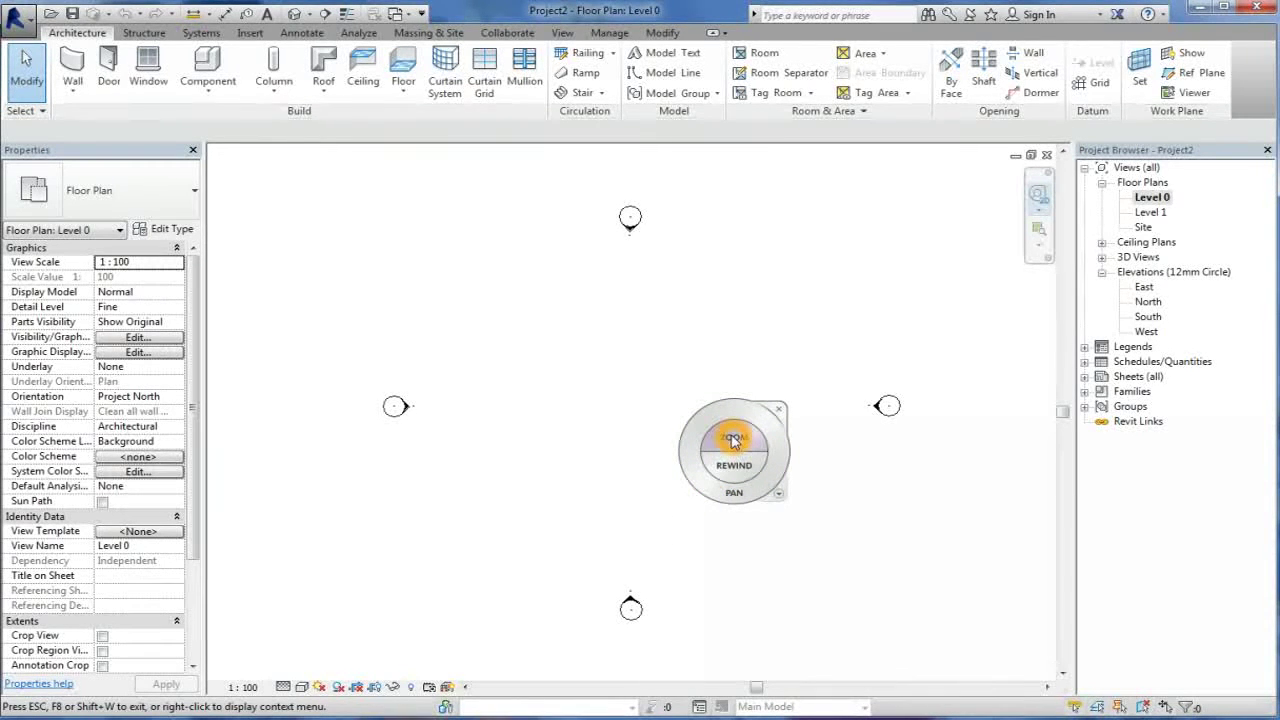
{"action": "mouse_move", "coordinate": [733, 441]}
{"action": "left_mouse_down"}
{"action": "mouse_move", "coordinate": [731, 383]}
{"action": "mouse_move", "coordinate": [731, 446]}
{"action": "mouse_move", "coordinate": [729, 403]}
{"action": "mouse_move", "coordinate": [727, 424]}
{"action": "left_mouse_up"}
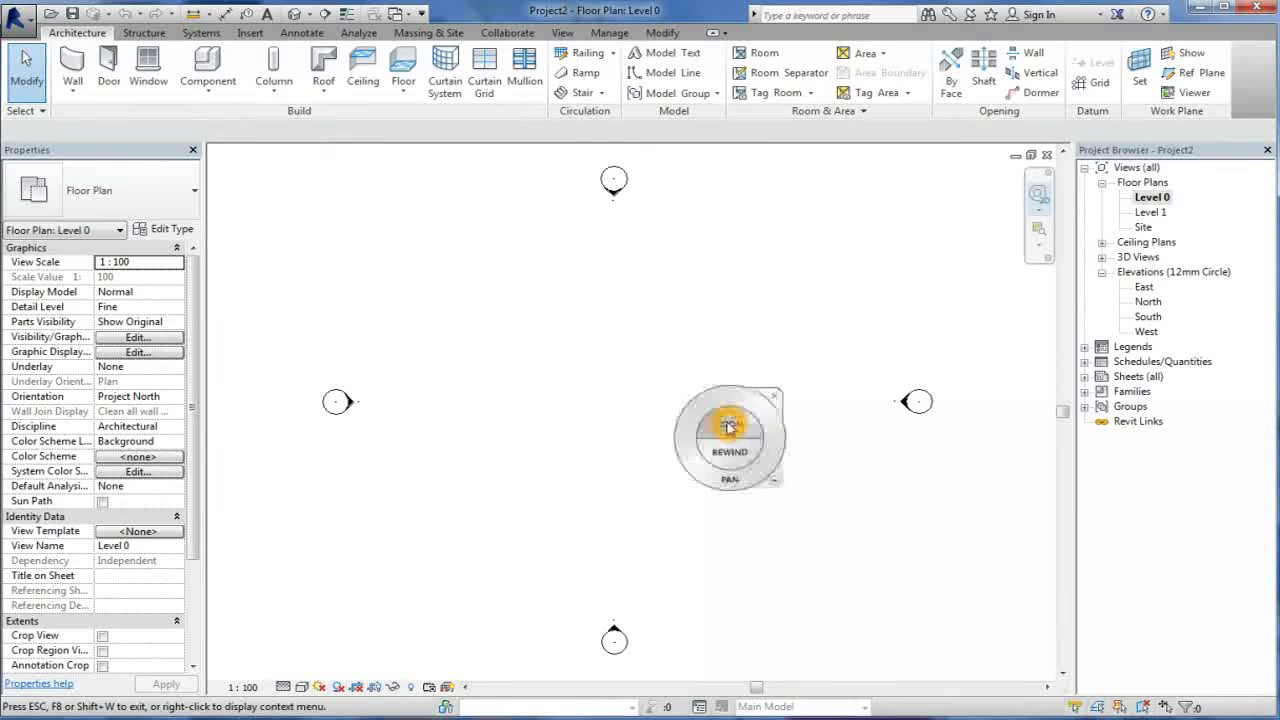
- Dismiss the SteeringWheel, leaving only the zoomed-in Level 0 plan
{"action": "left_click", "coordinate": [774, 401]}
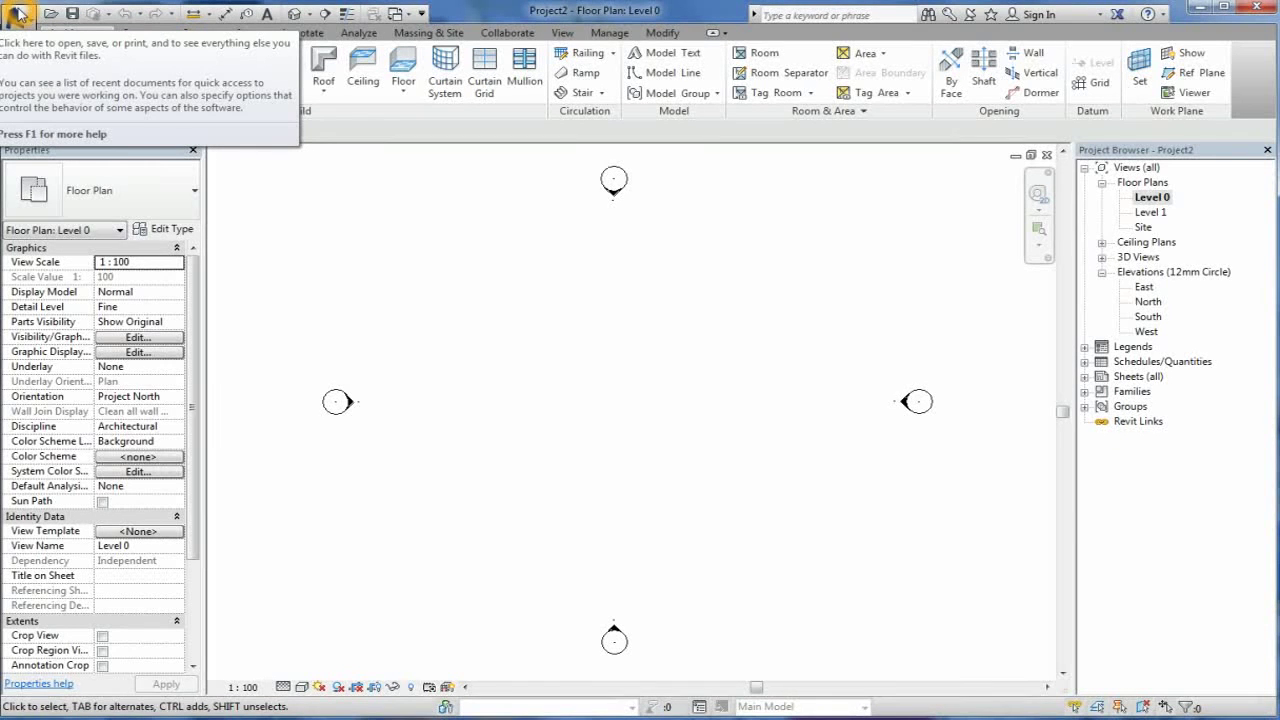
{"action": "left_click", "coordinate": [543, 343]}
{"action": "left_click", "coordinate": [560, 348]}
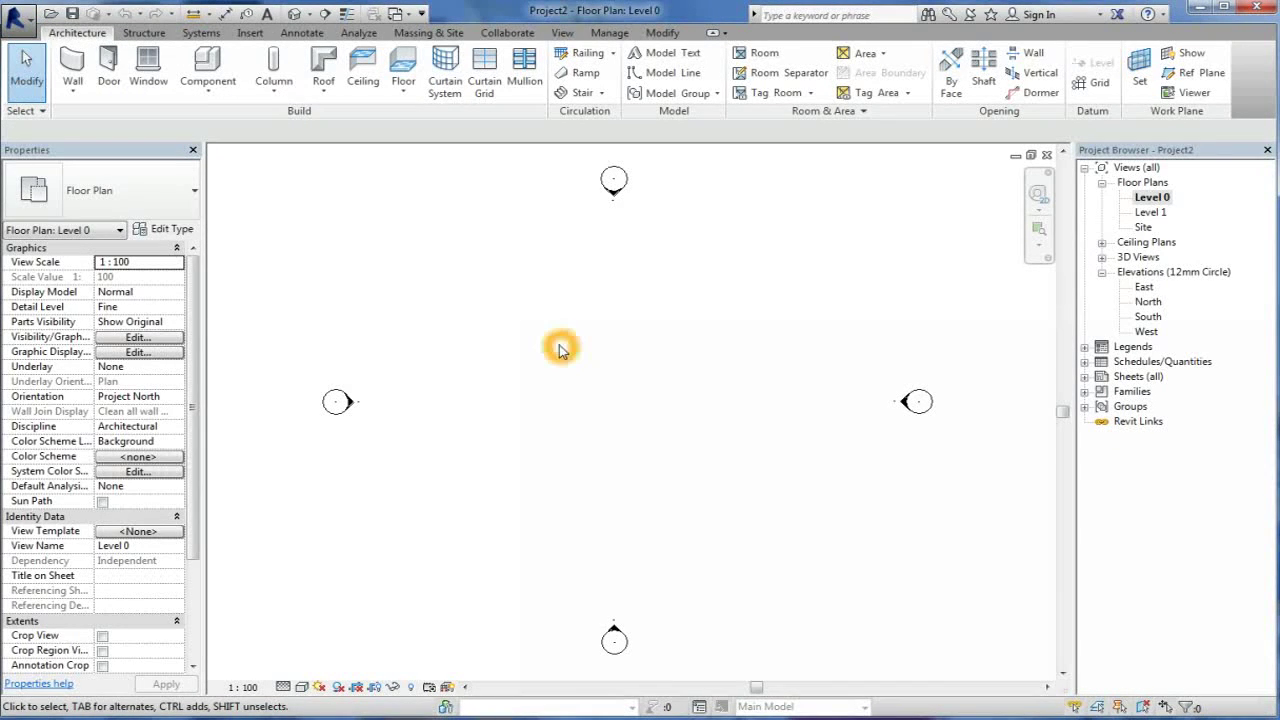
{"action": "left_click", "coordinate": [86, 38]}
{"action": "left_click", "coordinate": [78, 35]}
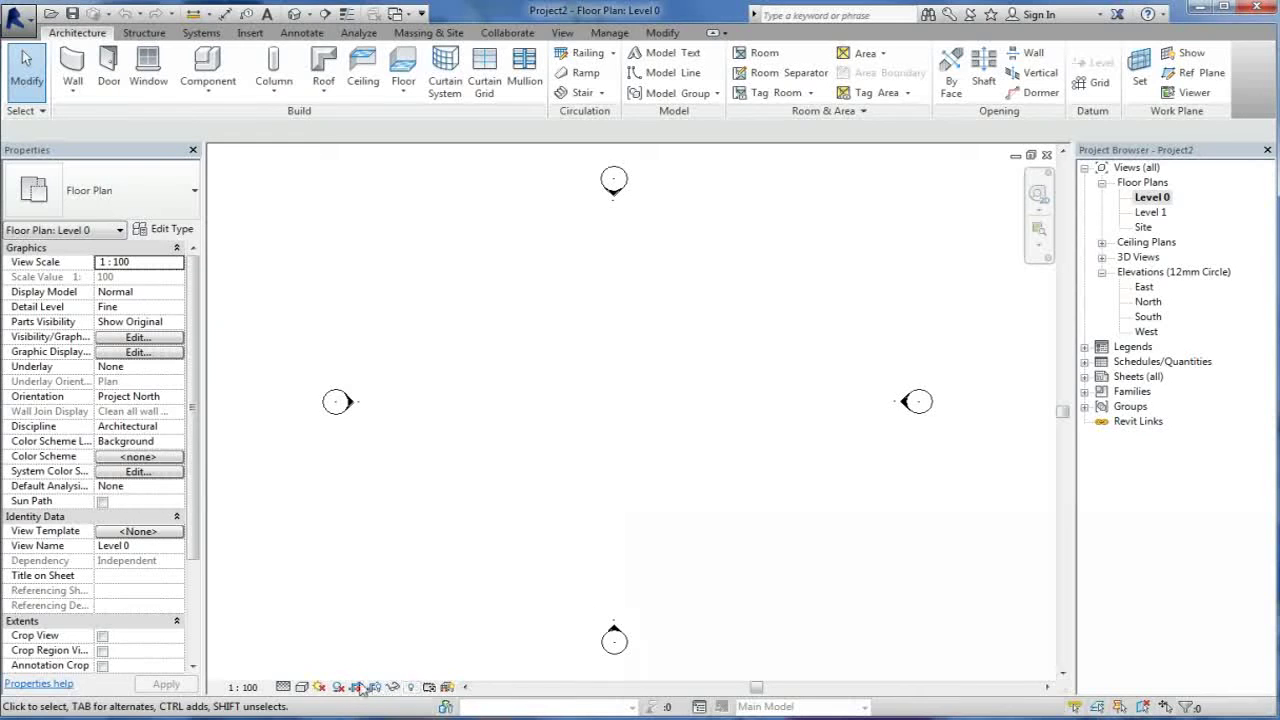
{"action": "left_click", "coordinate": [425, 688]}
{"action": "left_click", "coordinate": [763, 457]}
{"action": "left_click", "coordinate": [643, 490]}
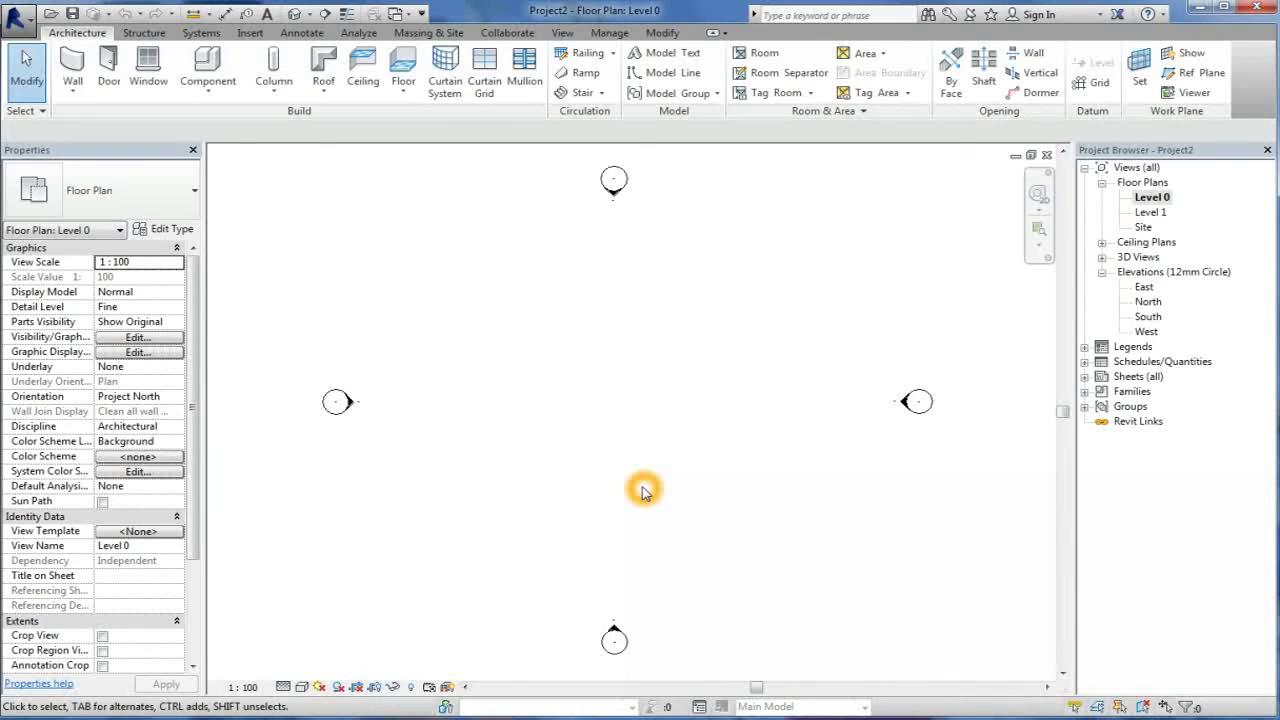